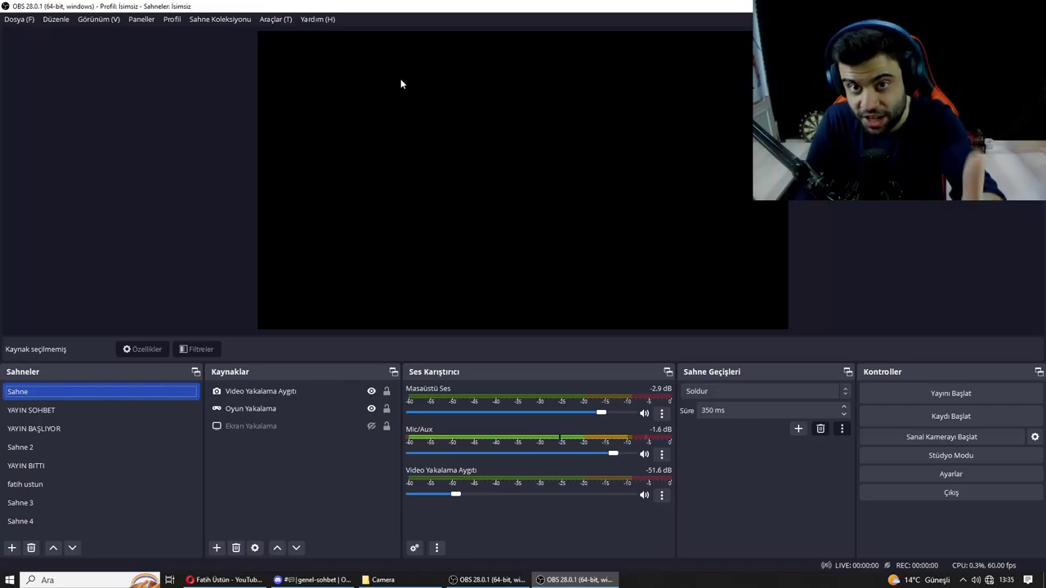
Start a recording and stop it after a few seconds
left_click(942, 422)
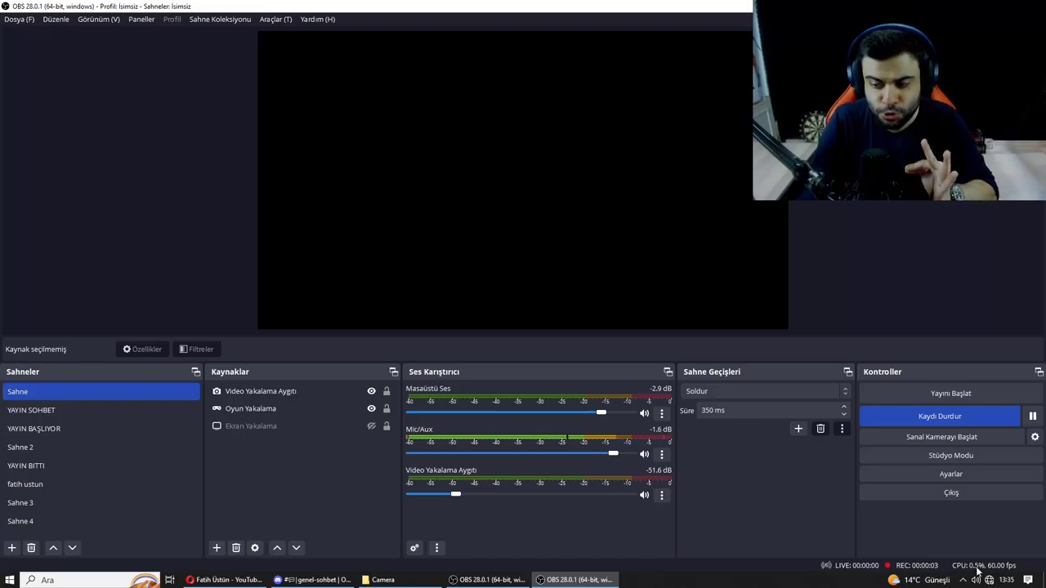
left_click(958, 419)
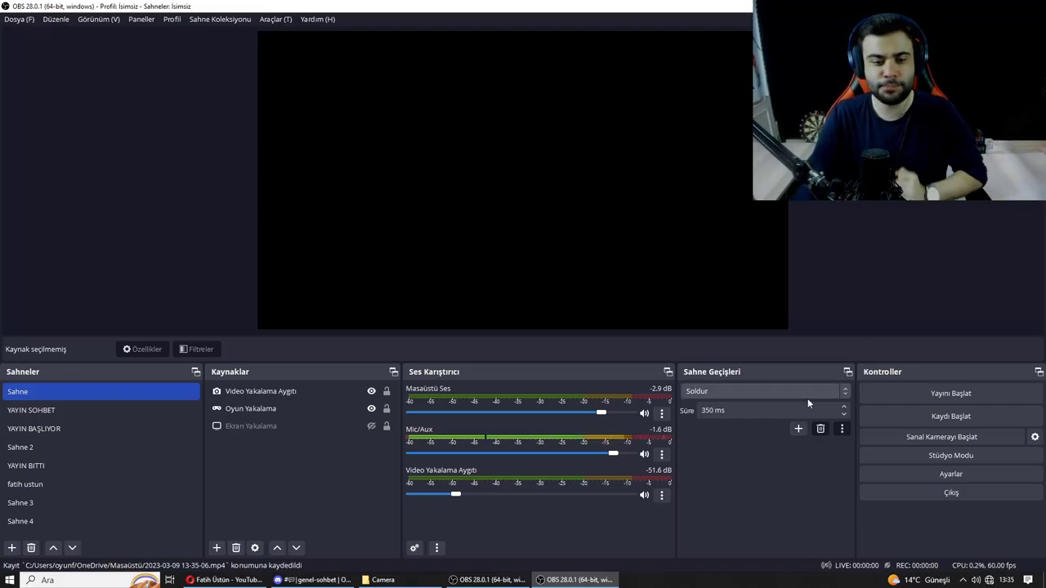
Look through the sources and previews of the existing scenes and return to the scene Sahne
left_click(340, 425)
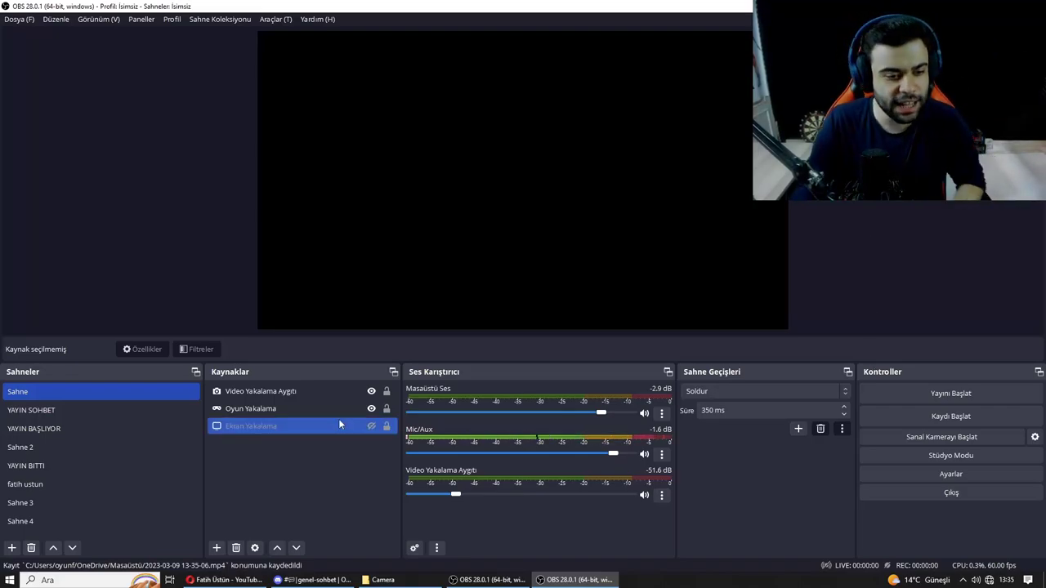
left_click(49, 410)
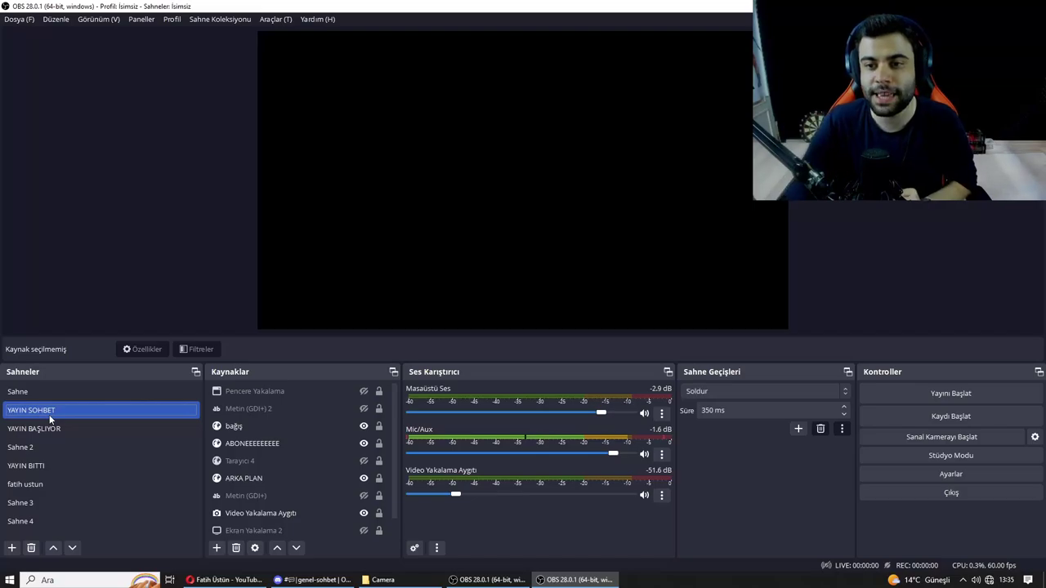
left_click(54, 430)
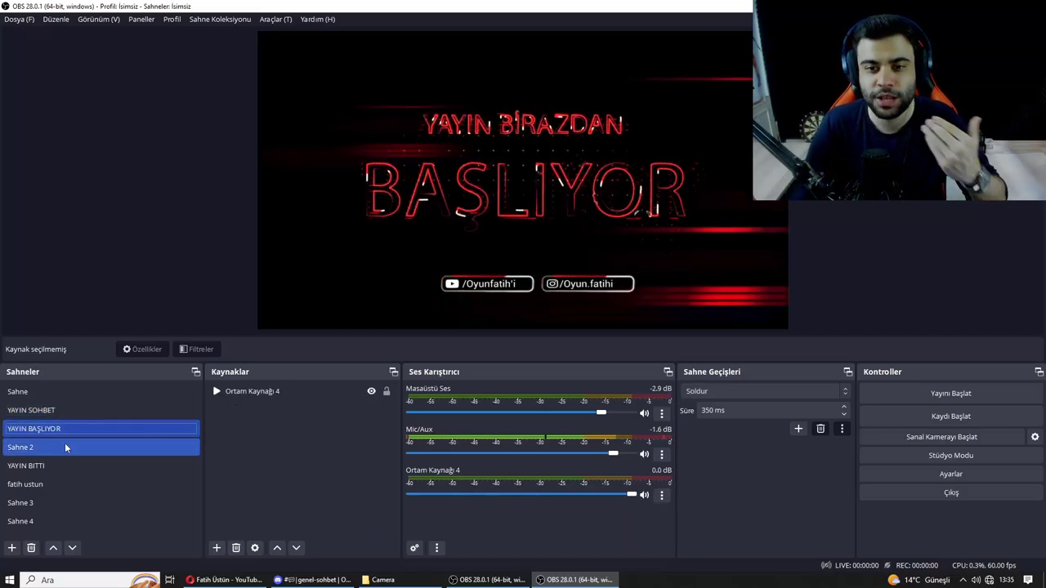
left_click(67, 448)
left_click(64, 466)
left_click(61, 487)
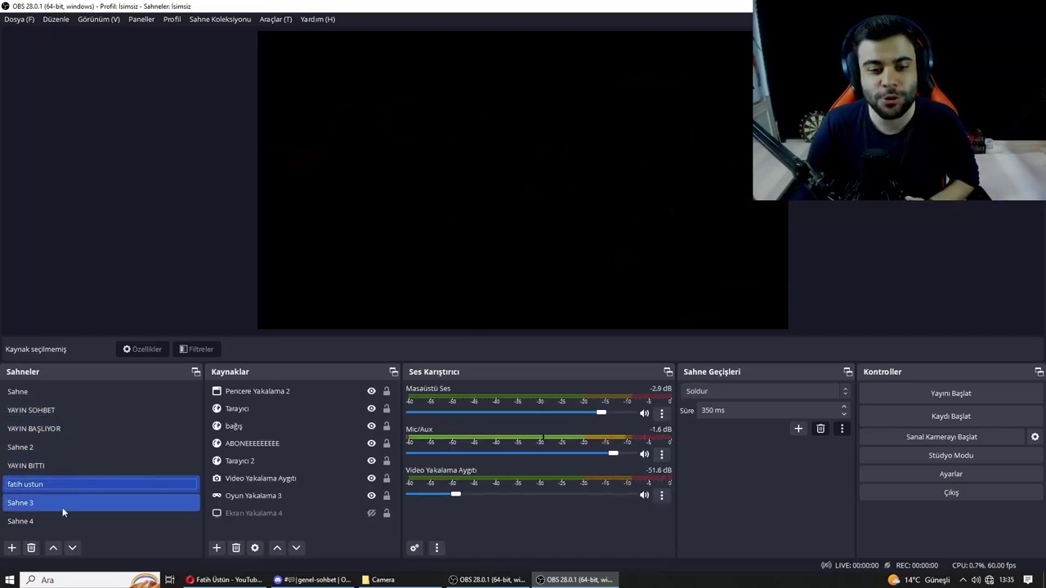
left_click(62, 507)
left_click(81, 392)
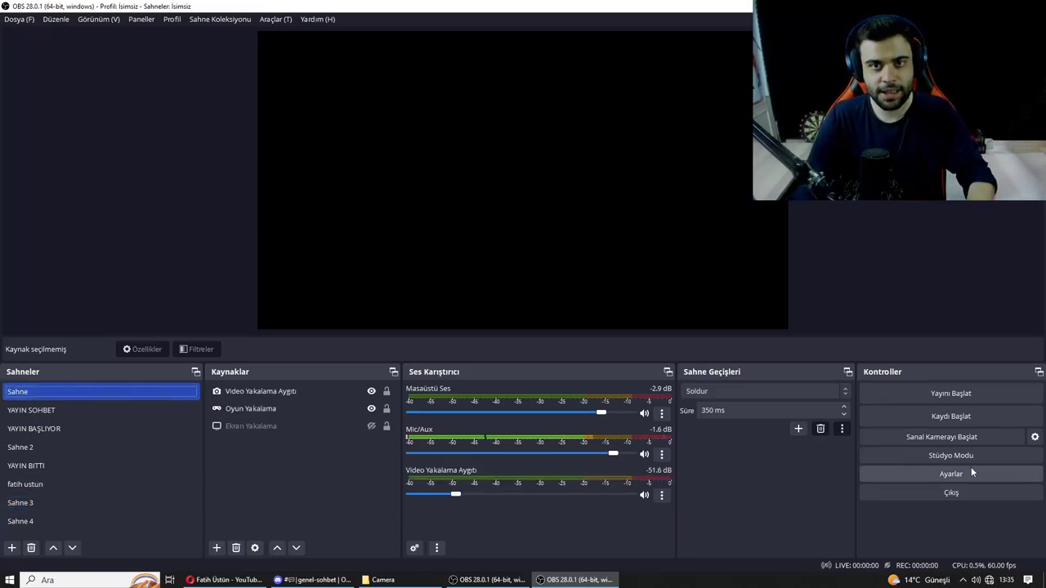
key("Return")
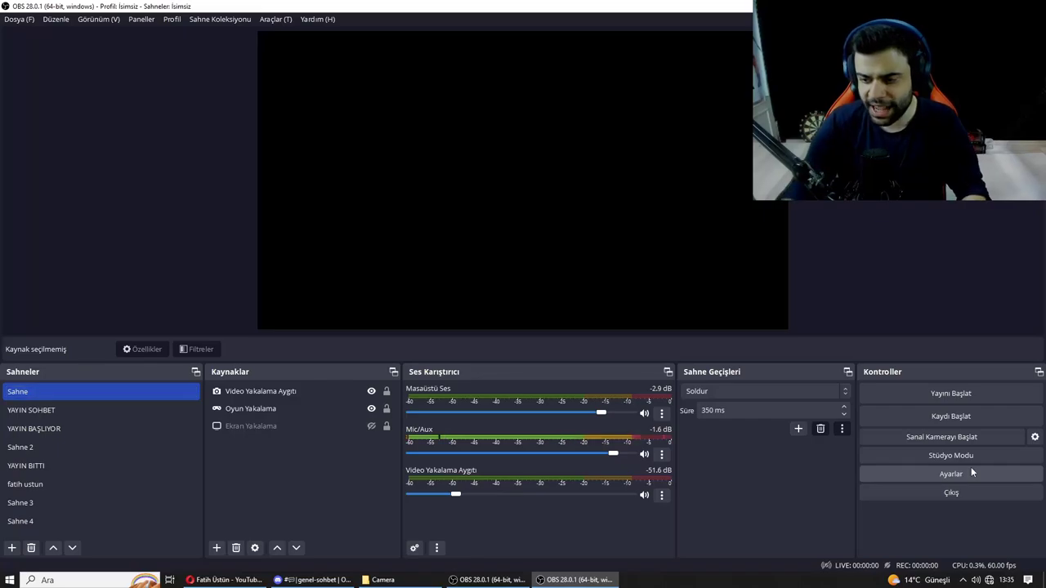
left_click(971, 473)
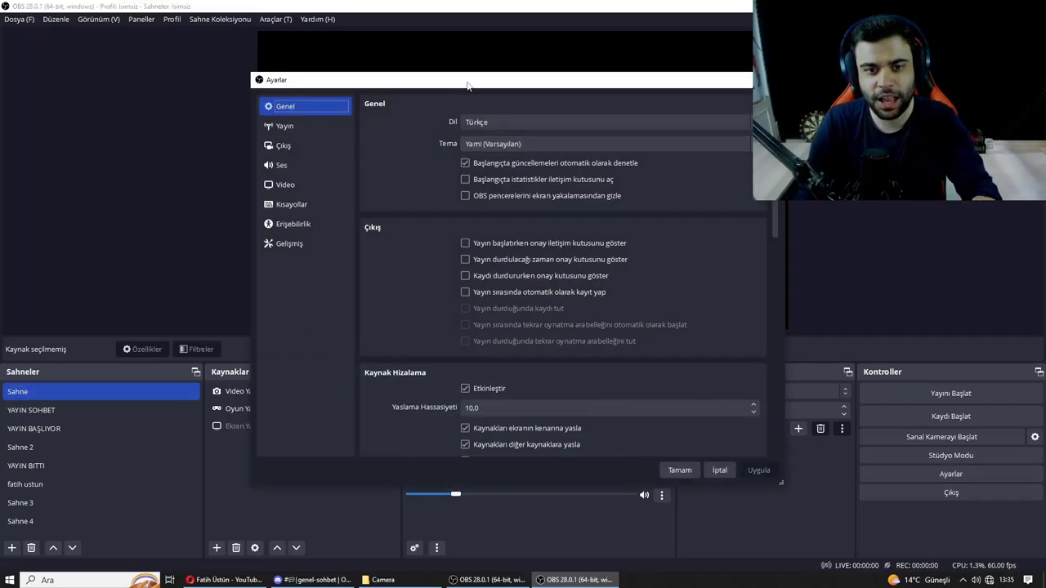
scroll(505, 304, "down", 3)
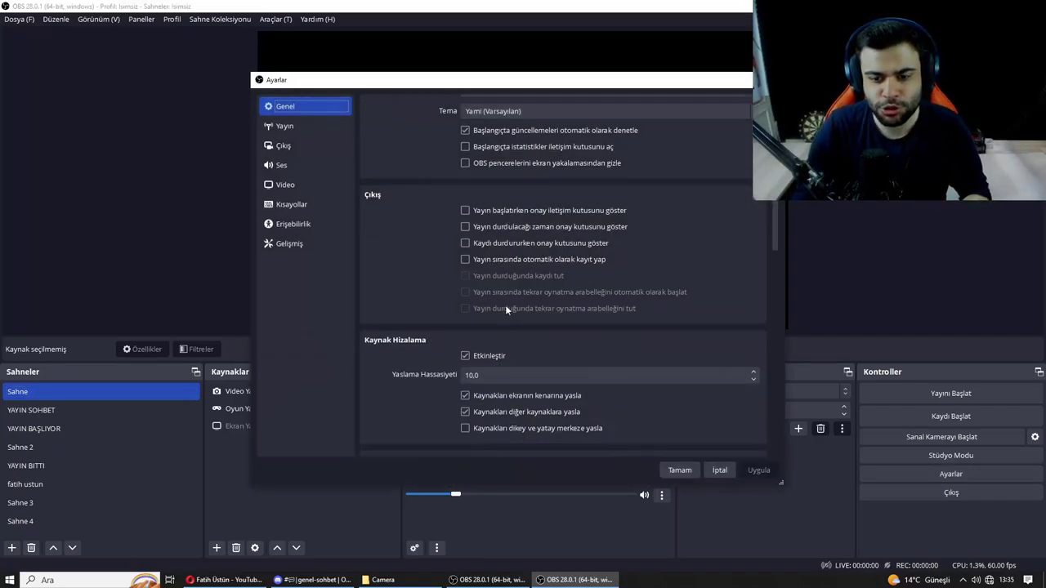
scroll(496, 315, "up", 3)
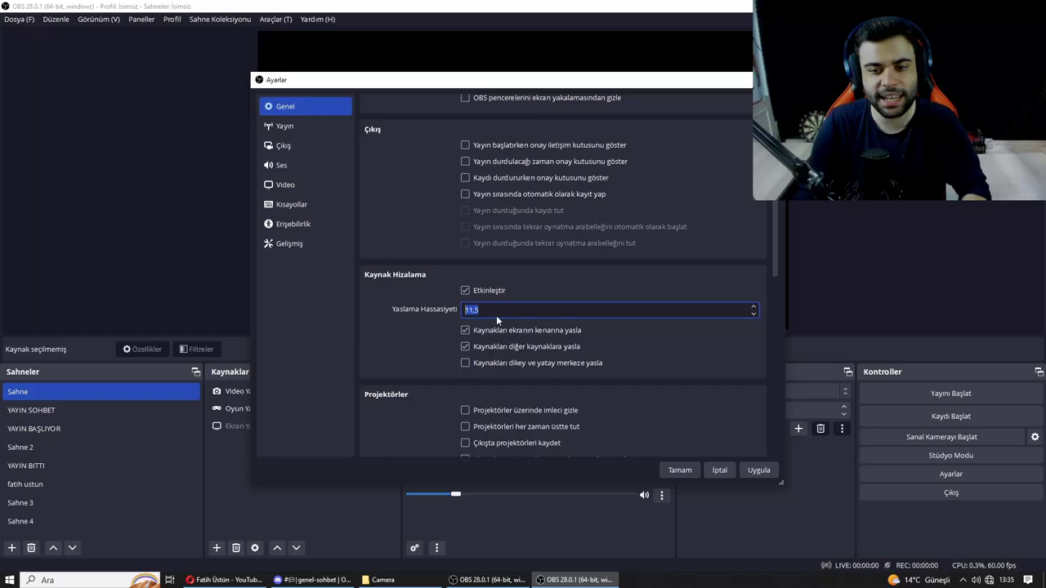
left_click(759, 471)
key("Escape")
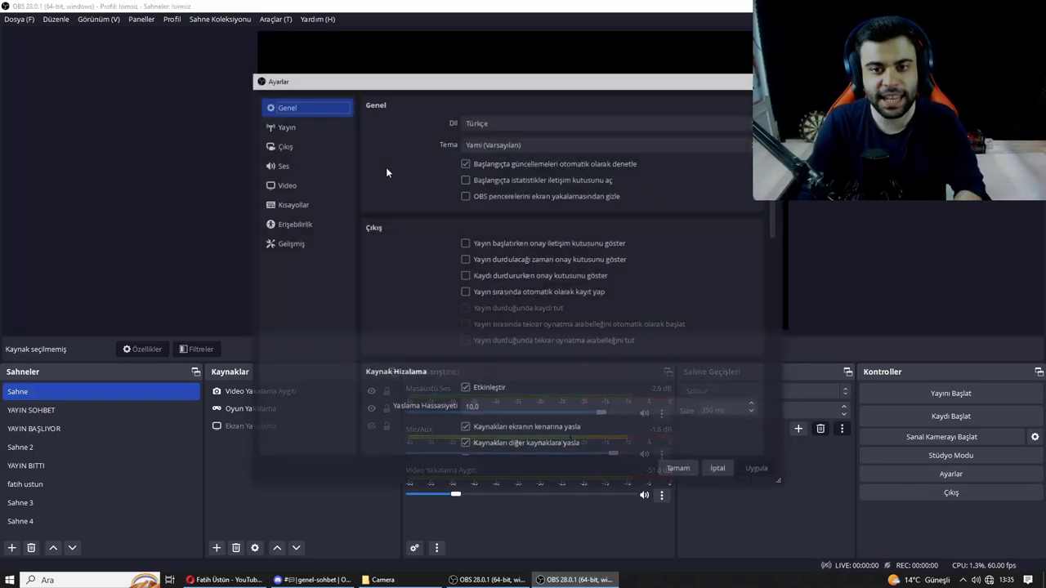
Open the recording settings of the advanced output mode and keep mp4 as the recording format
left_click(318, 129)
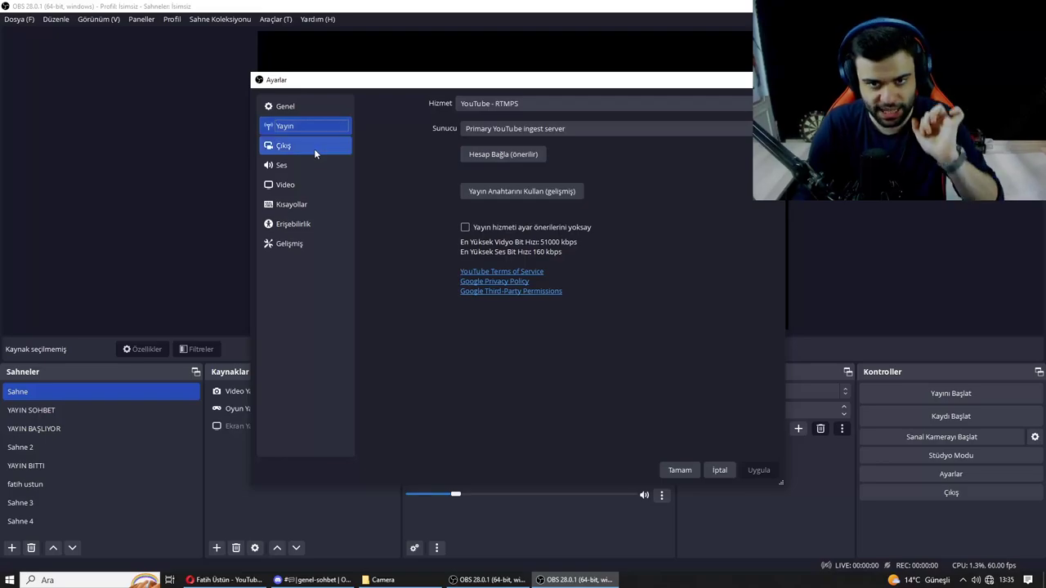
left_click(314, 149)
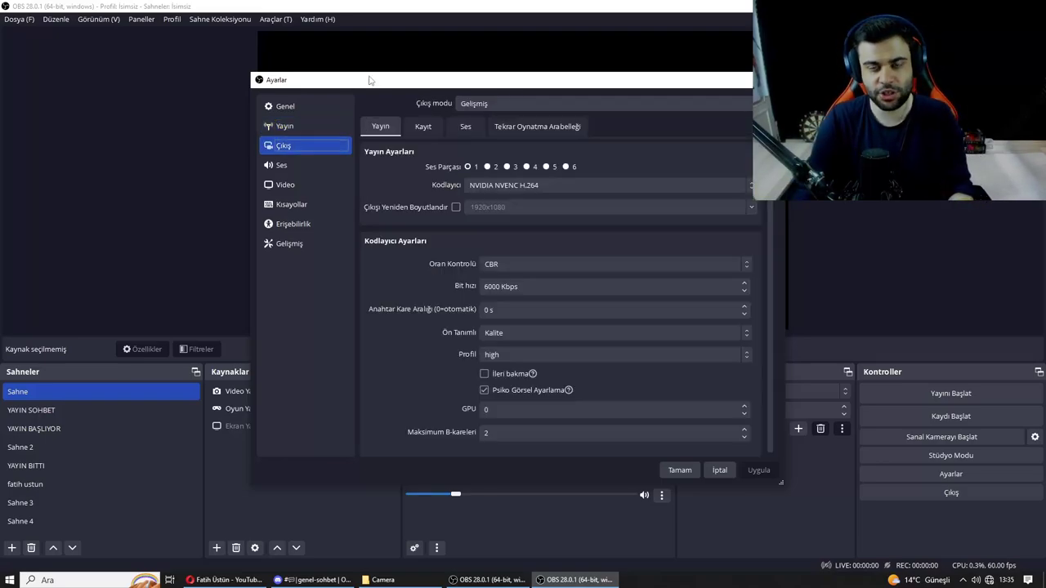
left_click_drag(395, 82, 369, 82)
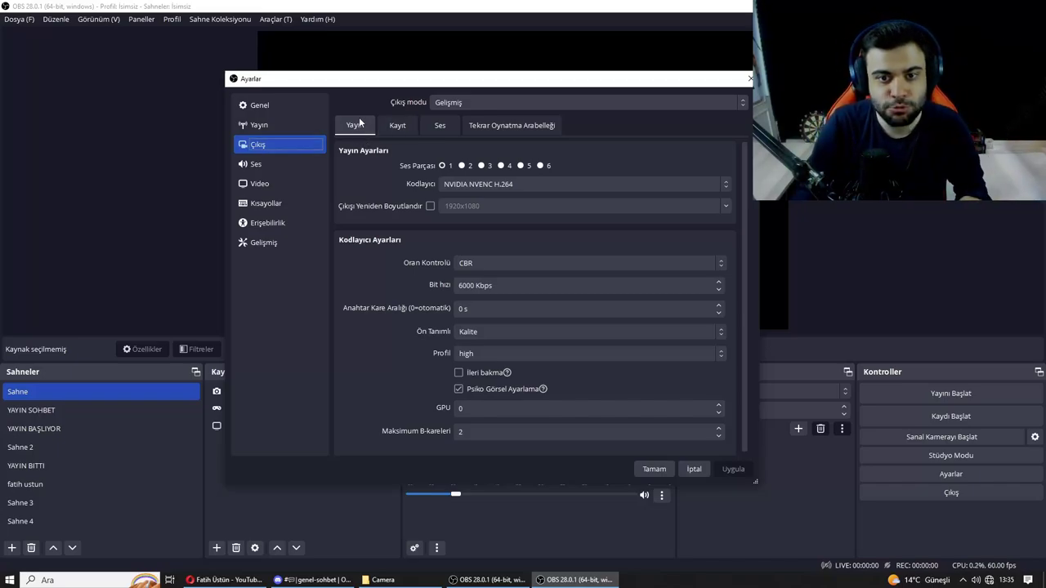
left_click(397, 129)
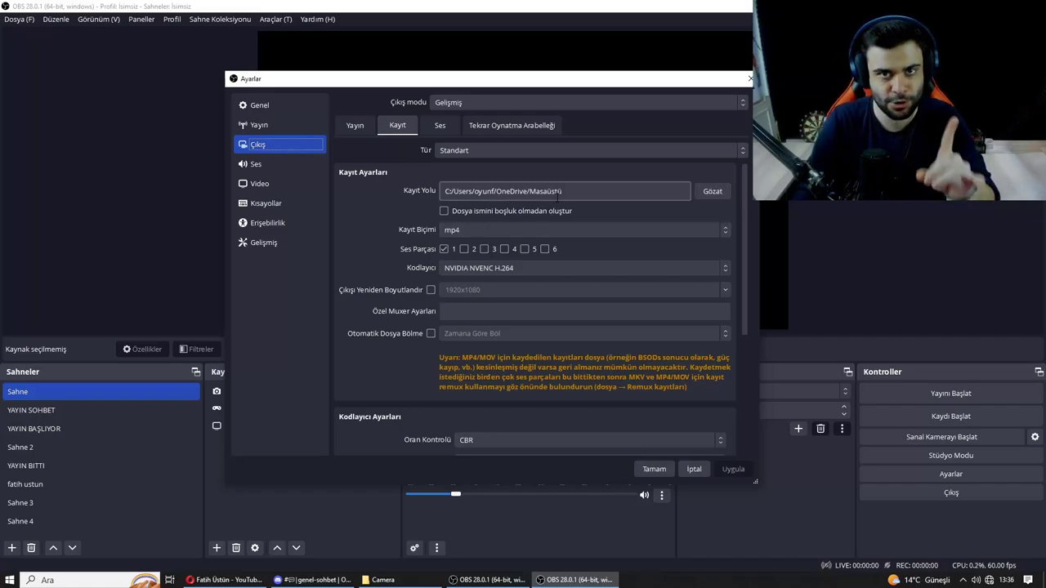
left_click(596, 230)
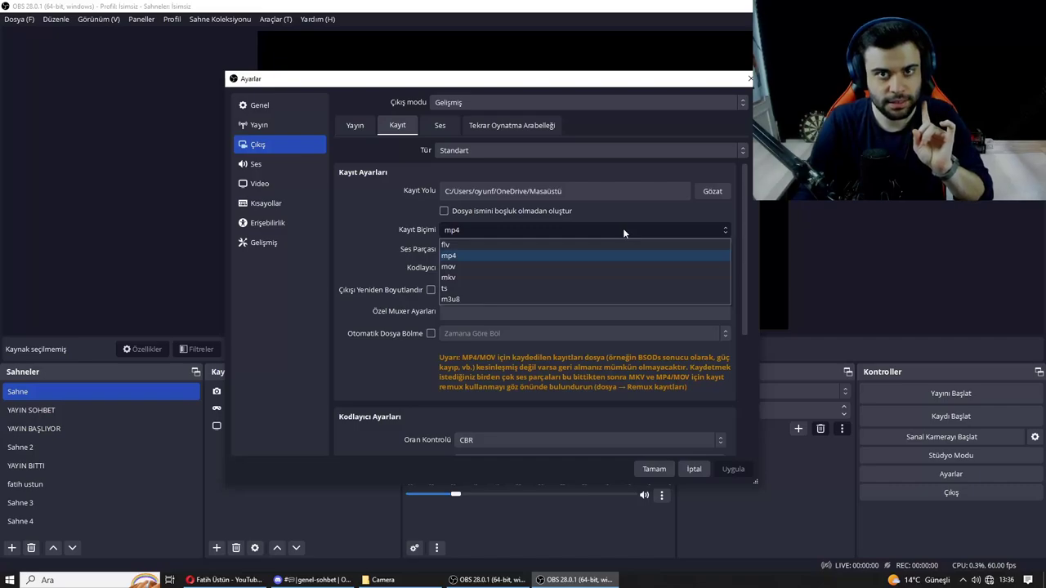
left_click(623, 231)
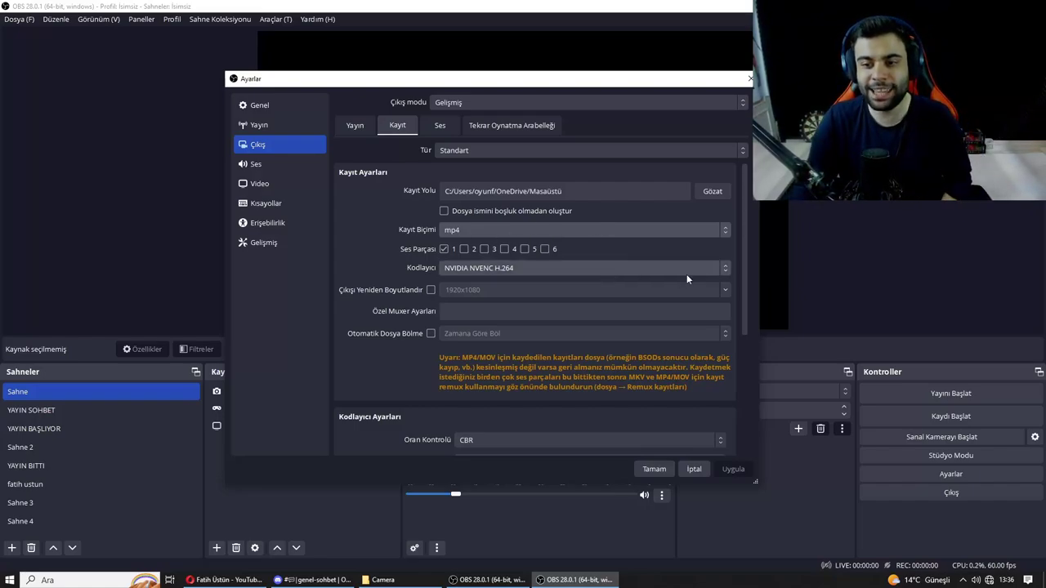
Switch the recording encoder to x264 and back to NVIDIA NVENC H.264, and toggle output rescaling on and off
left_click(716, 269)
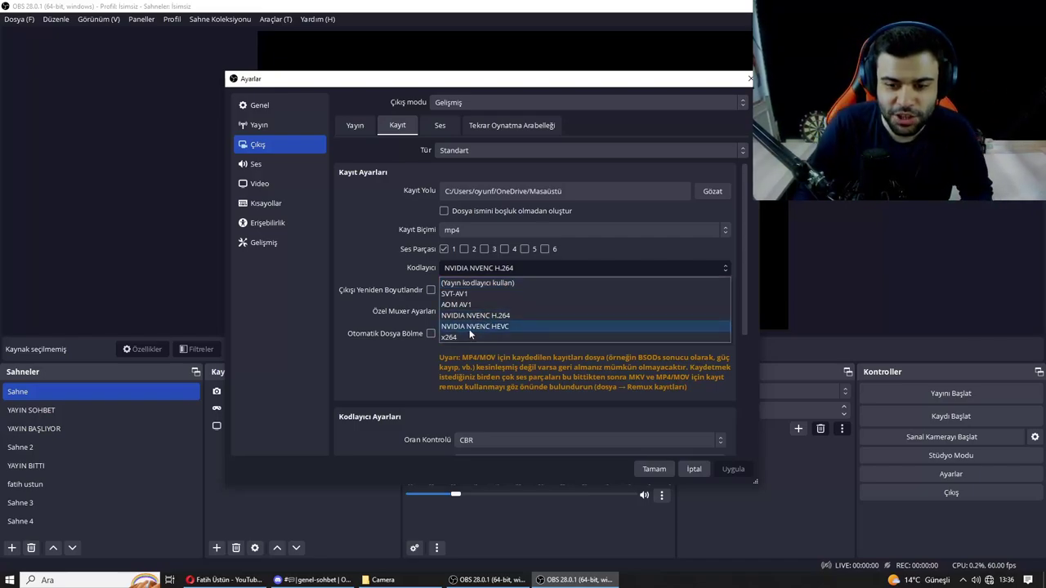
left_click(459, 337)
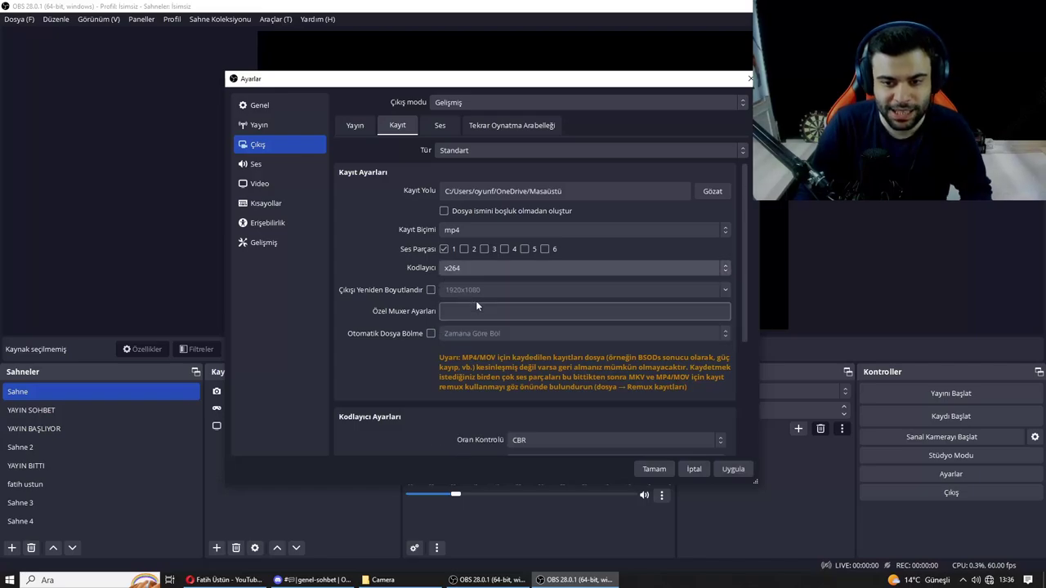
left_click(481, 268)
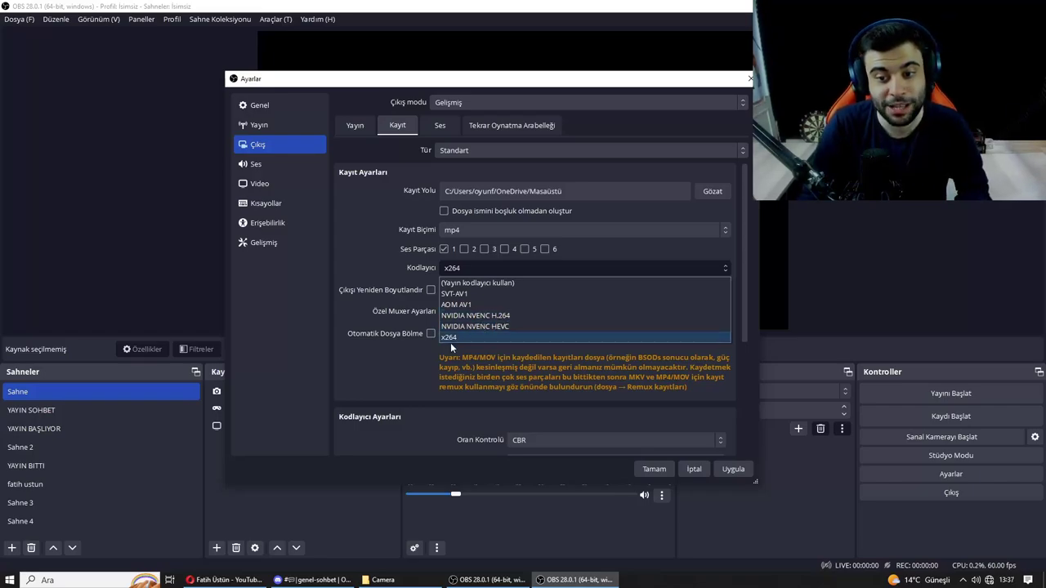
left_click(467, 316)
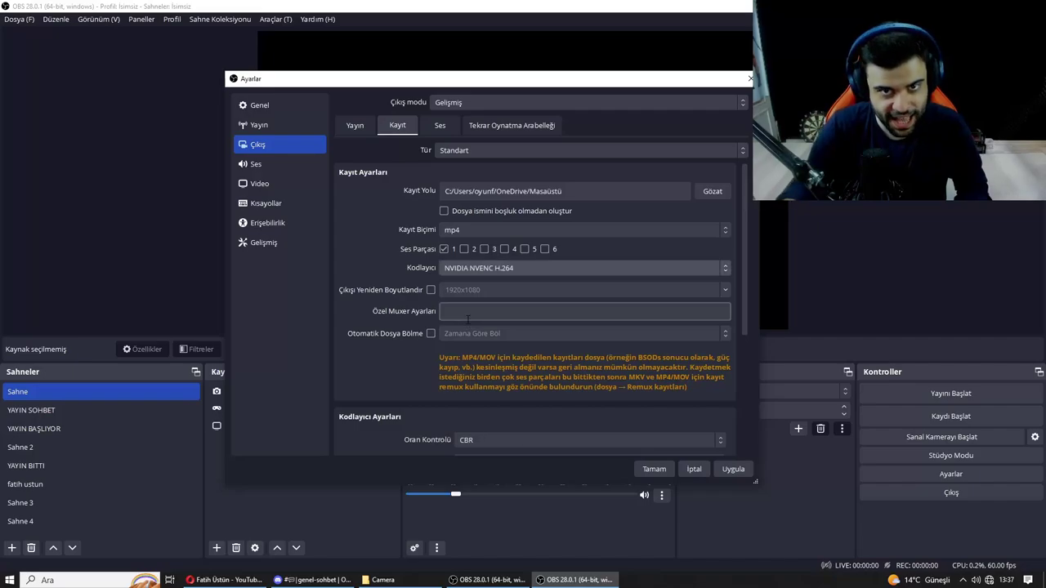
left_click(432, 290)
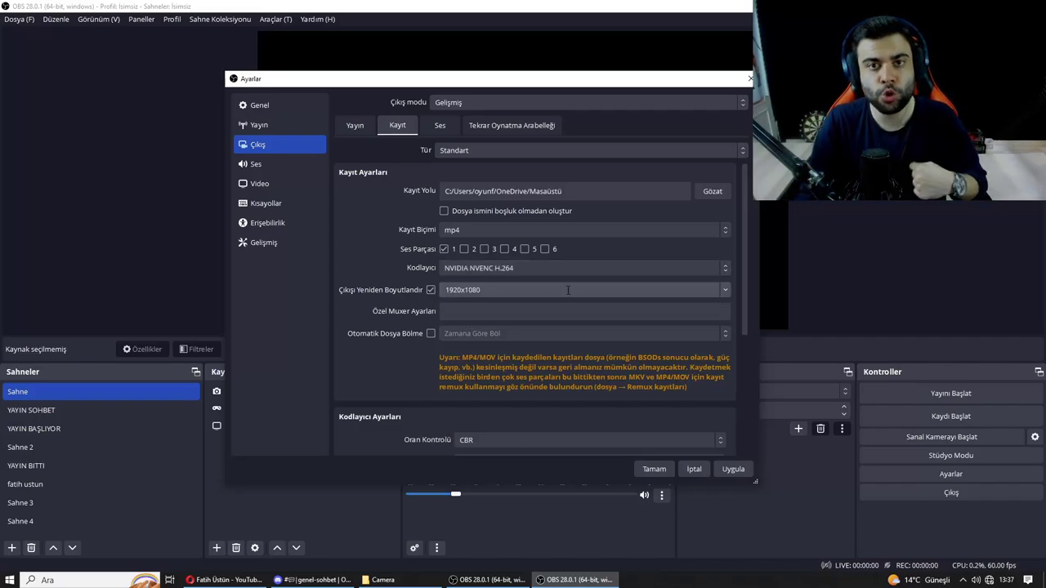
left_click(431, 290)
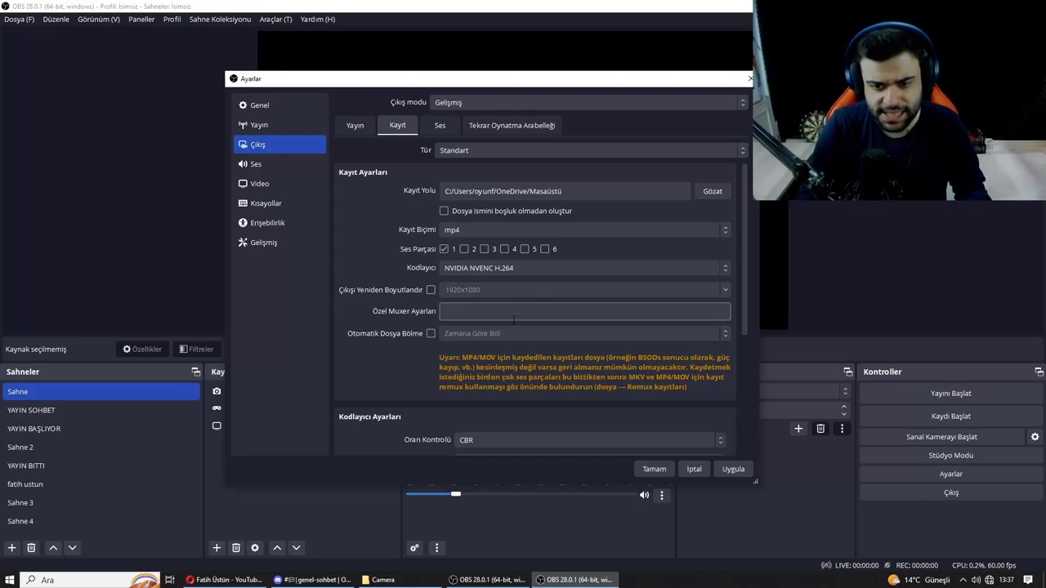
Choose CBR as the rate control in the recording's encoder settings
scroll(506, 323, "down", 3)
scroll(488, 351, "down", 2)
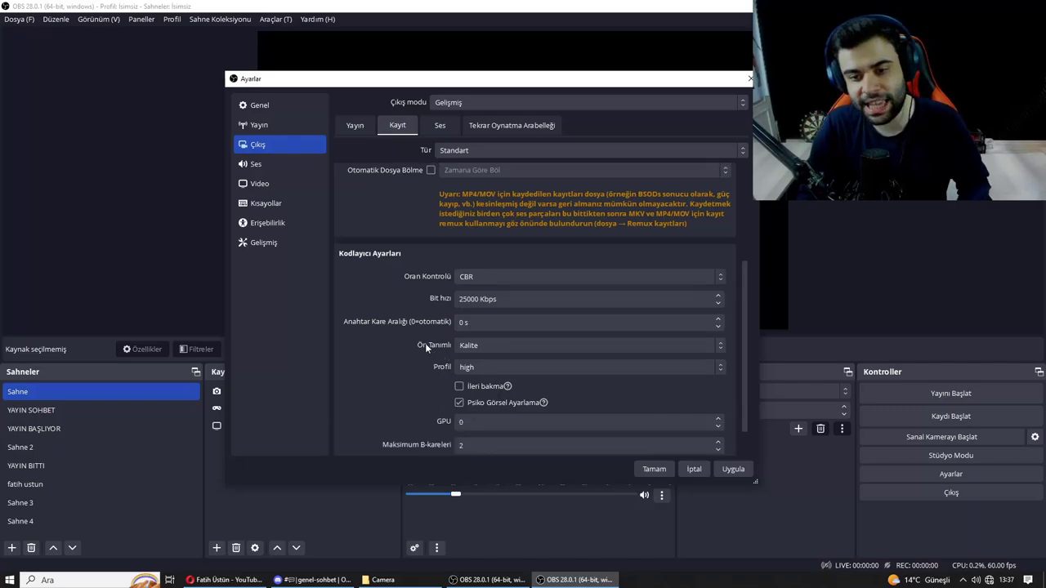
left_click(494, 280)
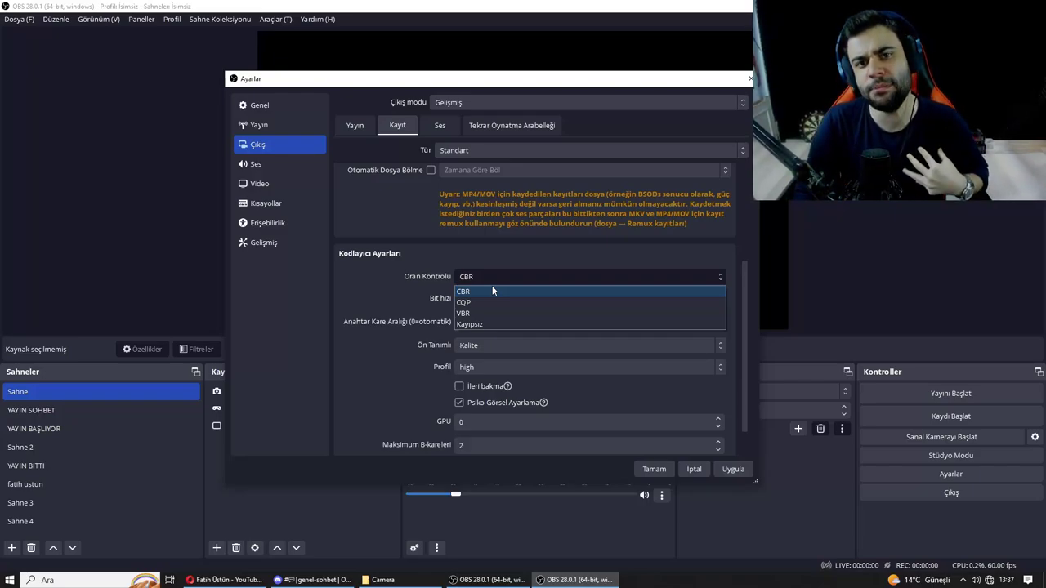
left_click(493, 291)
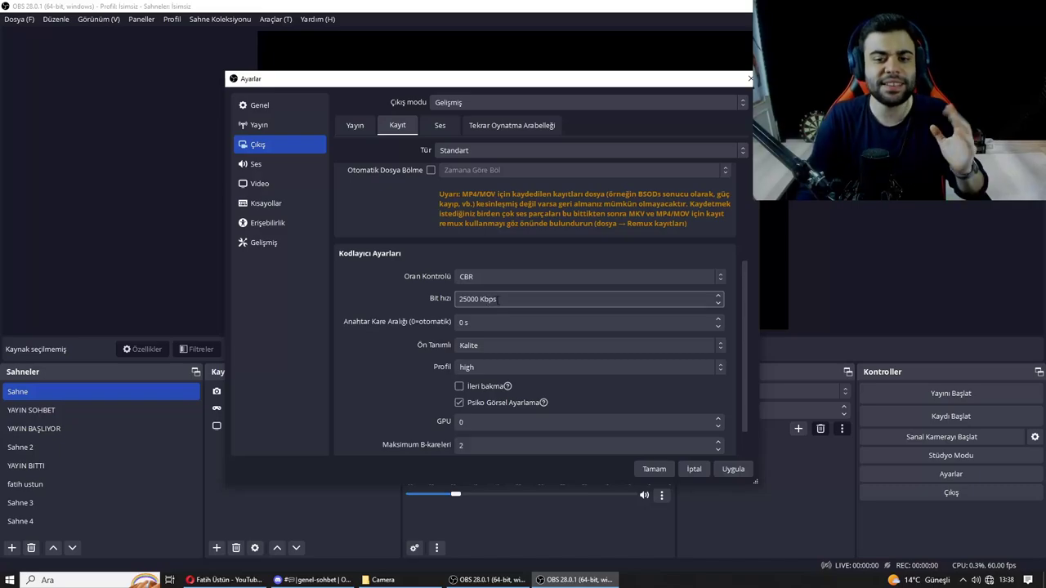
Try a bitrate of 50000 Kbps and the lossless (Kayıpsız) rate control for the recording encoder
left_click_drag(498, 299, 456, 309)
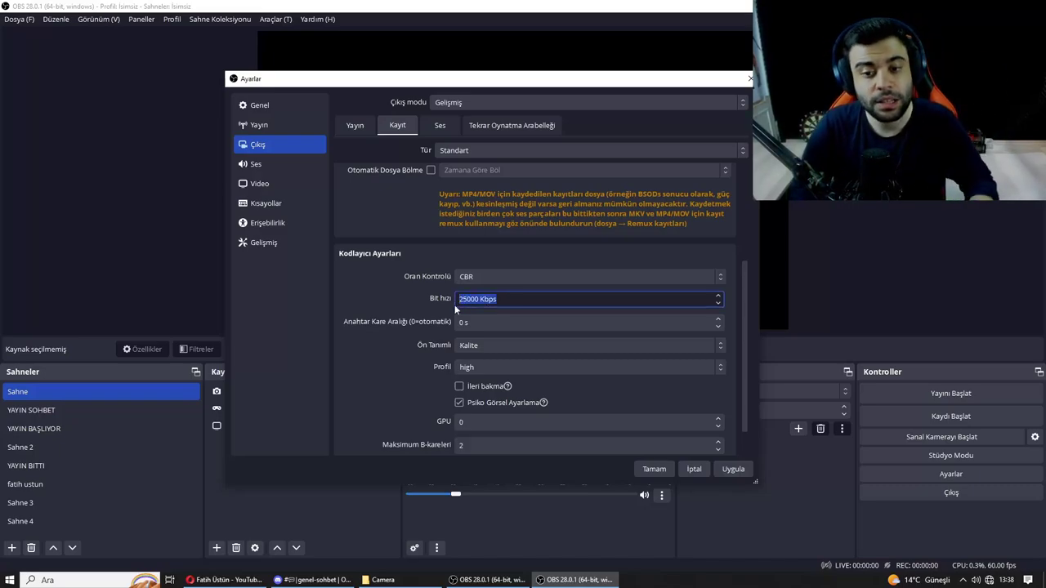
type("50000")
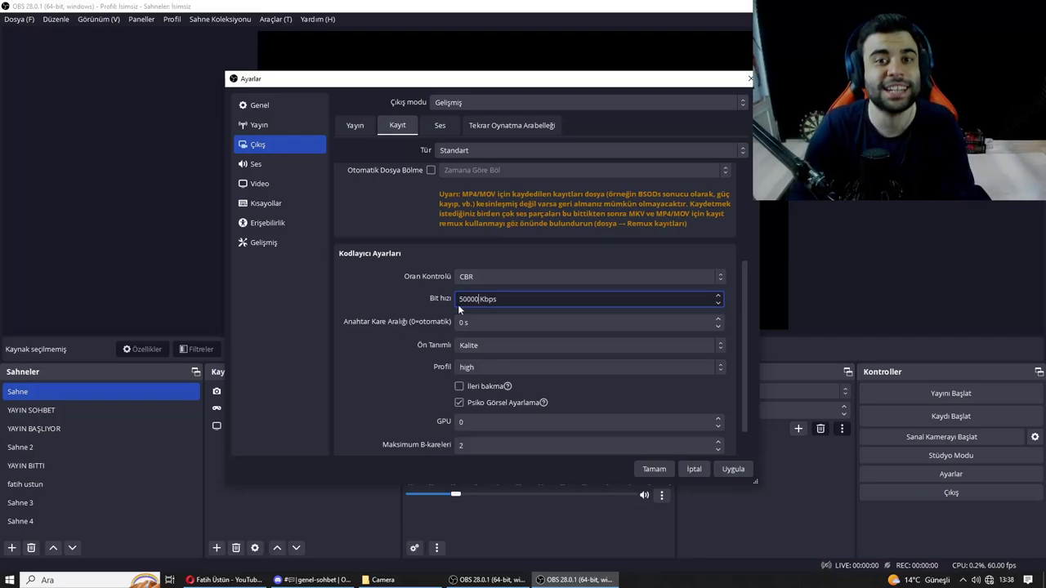
left_click(463, 276)
left_click(475, 322)
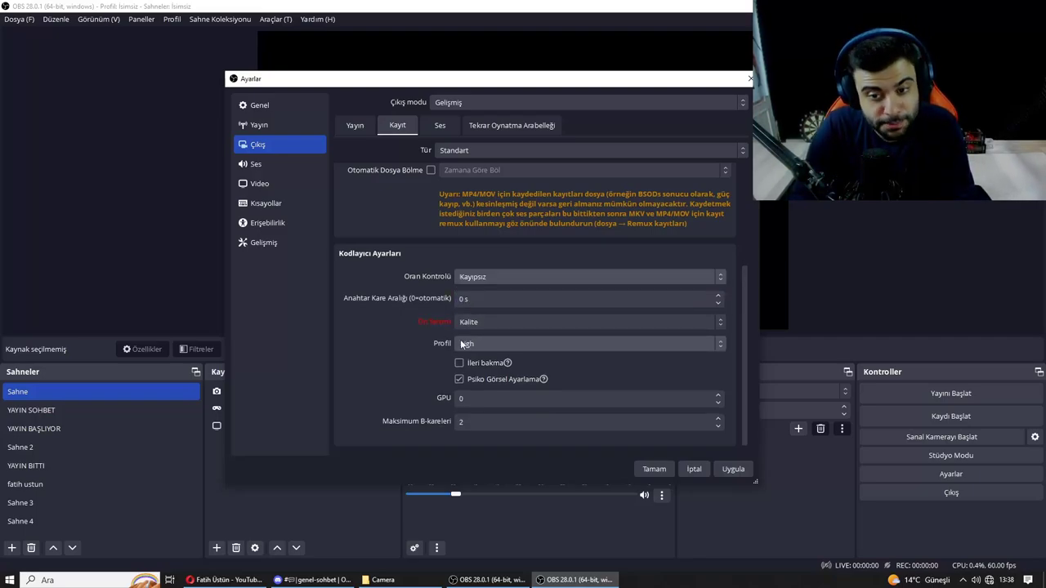
Set the recording encoder's rate control to CBR and its bitrate to 25000 Kbps
left_click(501, 280)
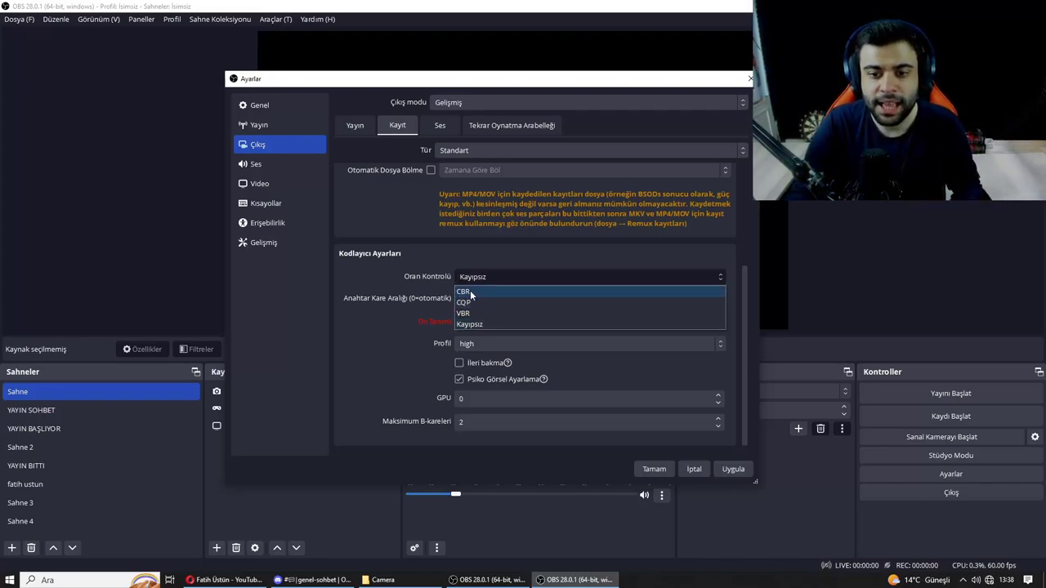
left_click(471, 292)
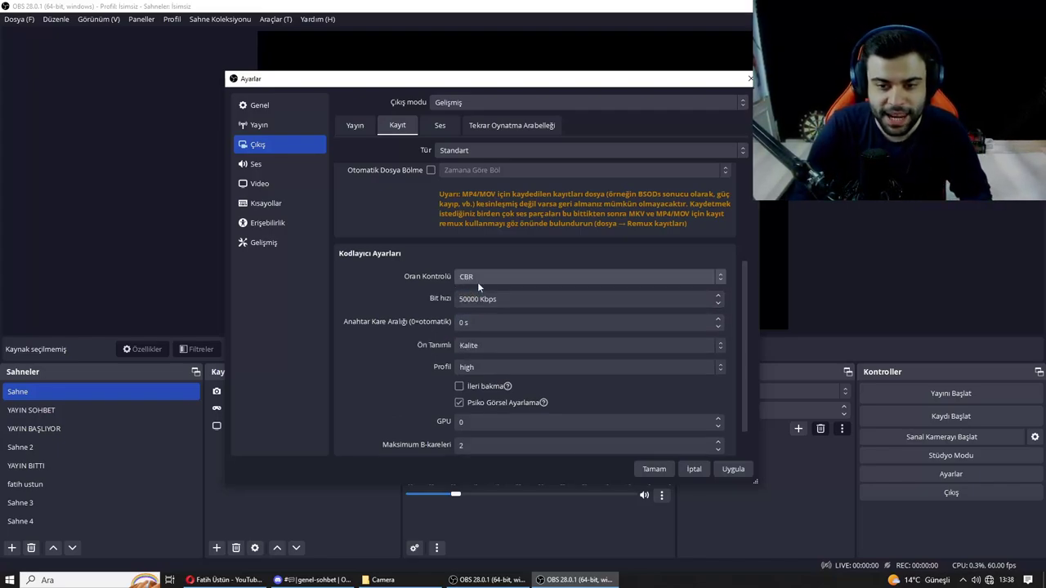
triple_click(472, 303)
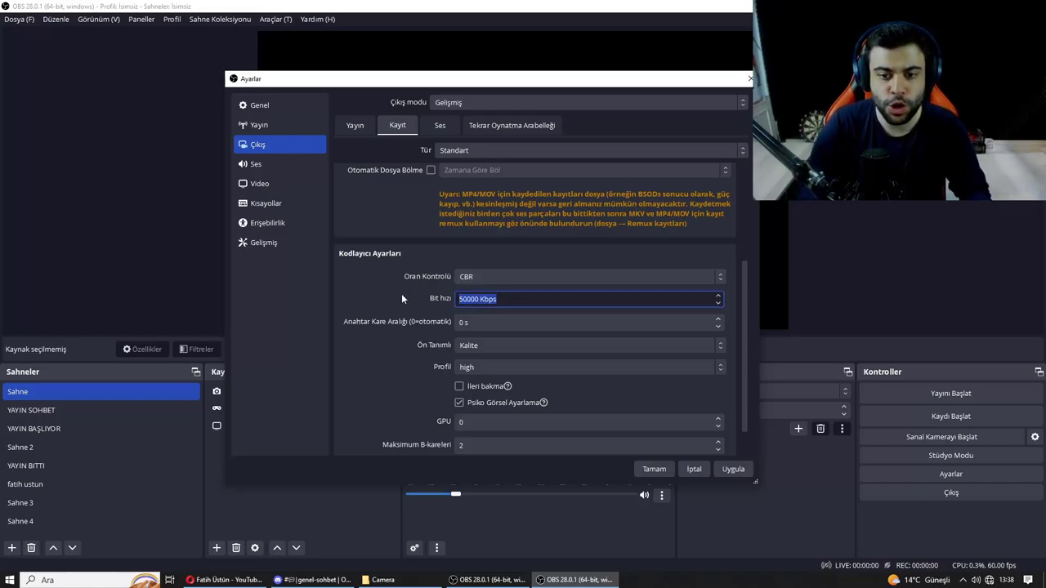
type("25000")
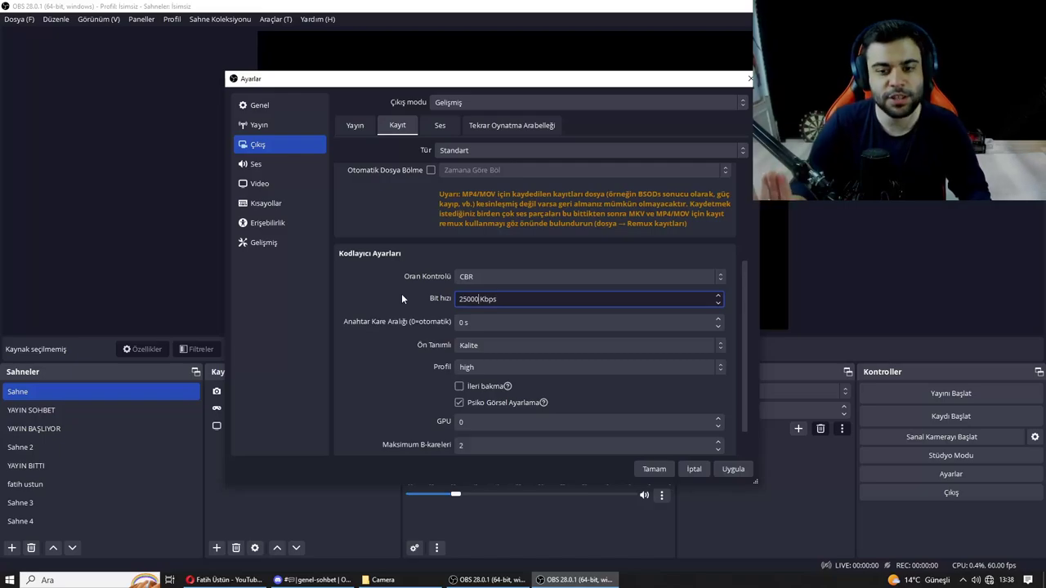
left_click(400, 299)
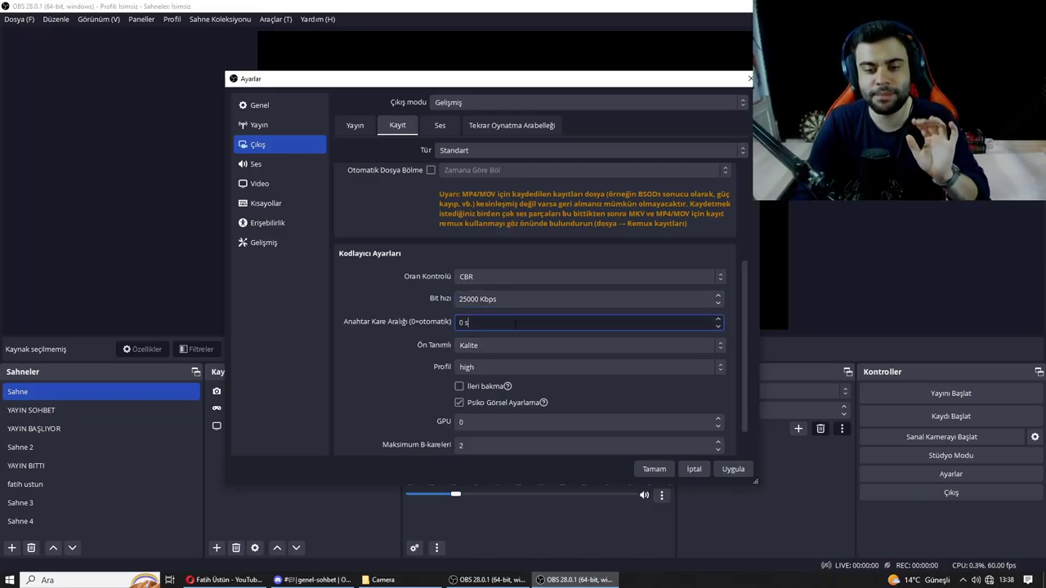
Set the recording encoder's preset (Ön Tanımlı) to Kalite
left_click(495, 345)
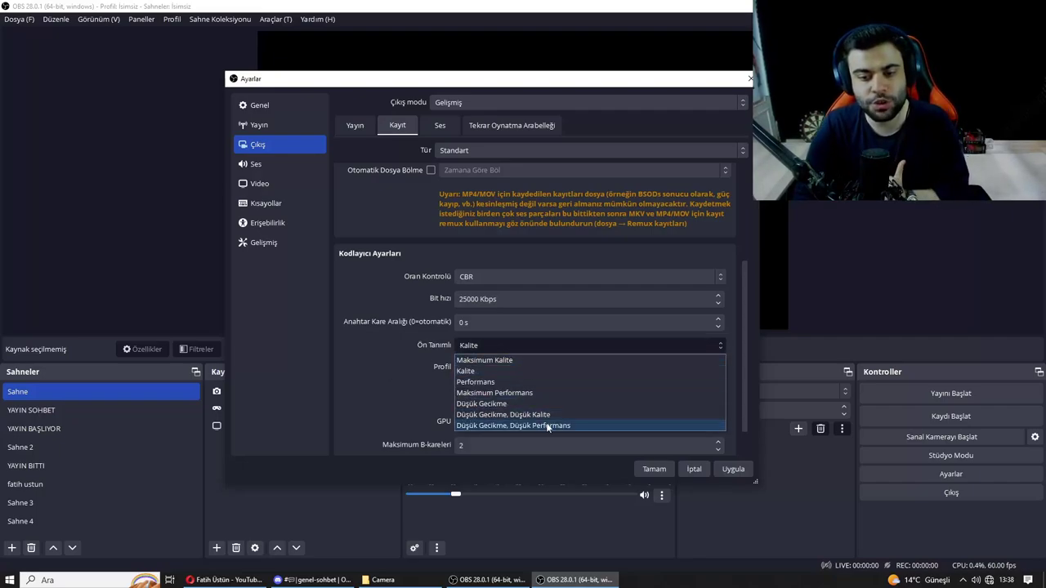
left_click(482, 371)
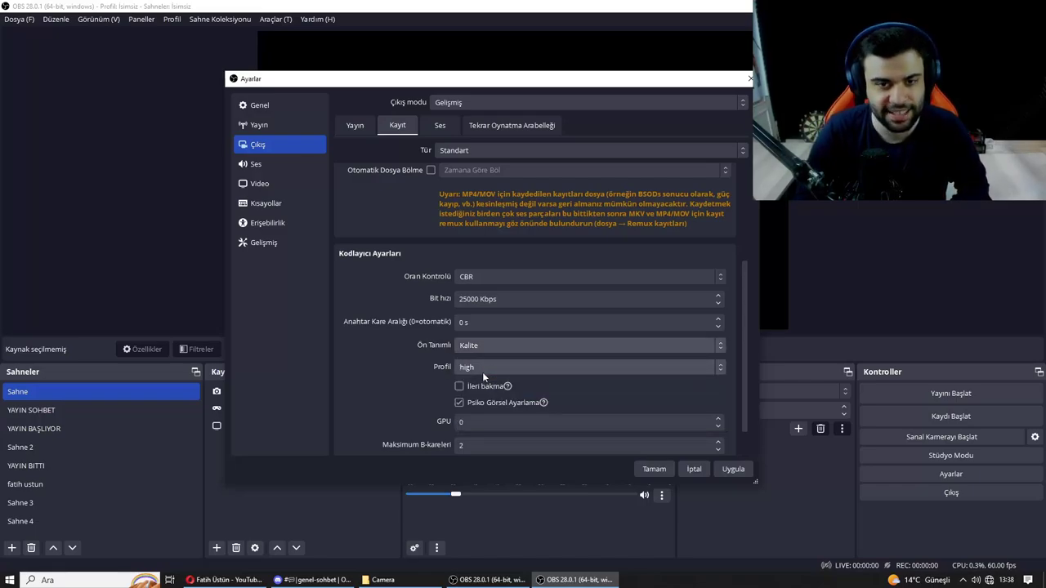
scroll(364, 374, "down", 2)
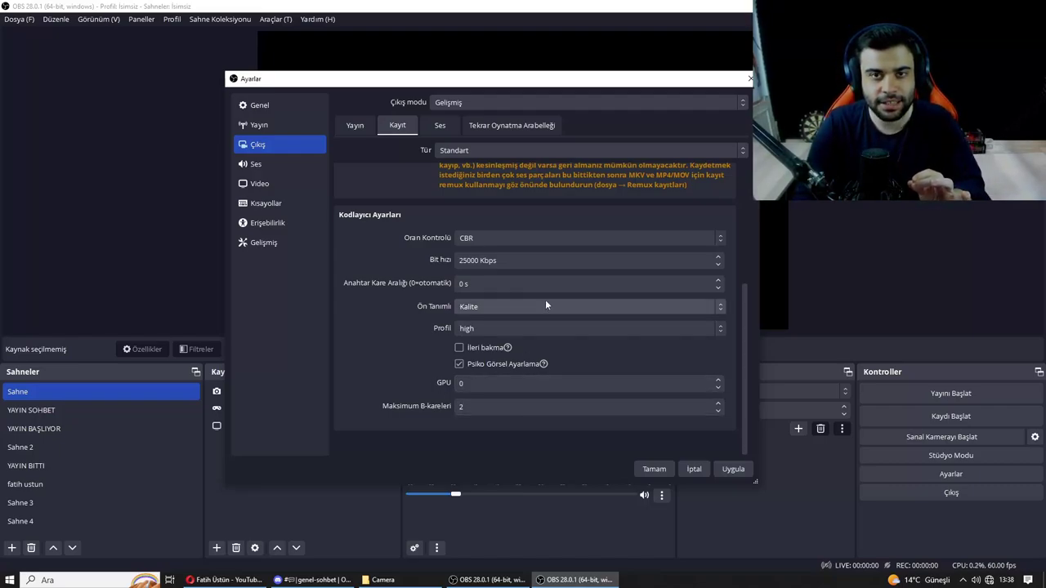
scroll(396, 341, "up", 1)
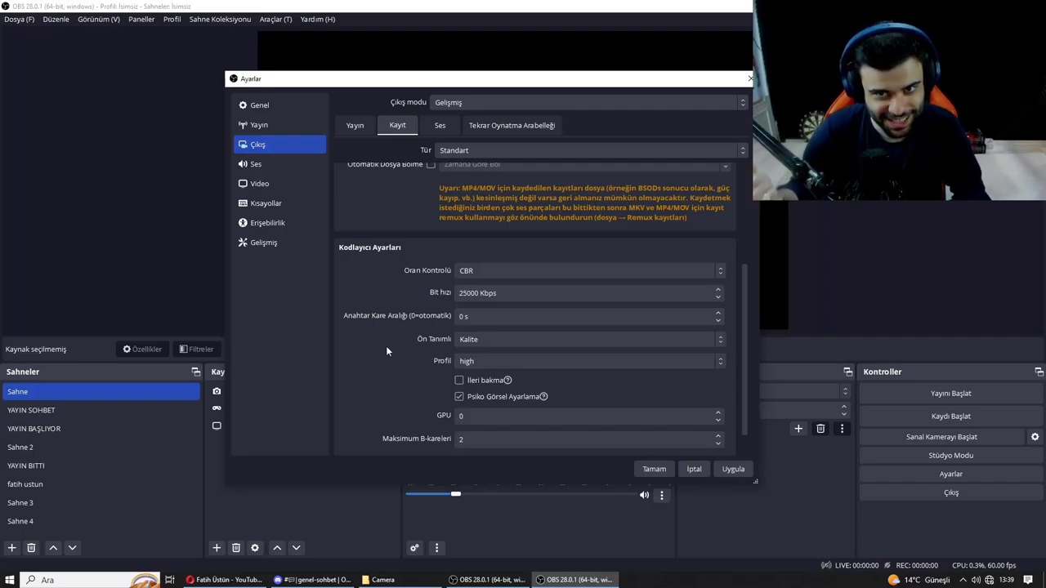
Review the recording's bitrate field and the encoder and rescaling options above it
left_click(515, 294)
key("ctrl+a")
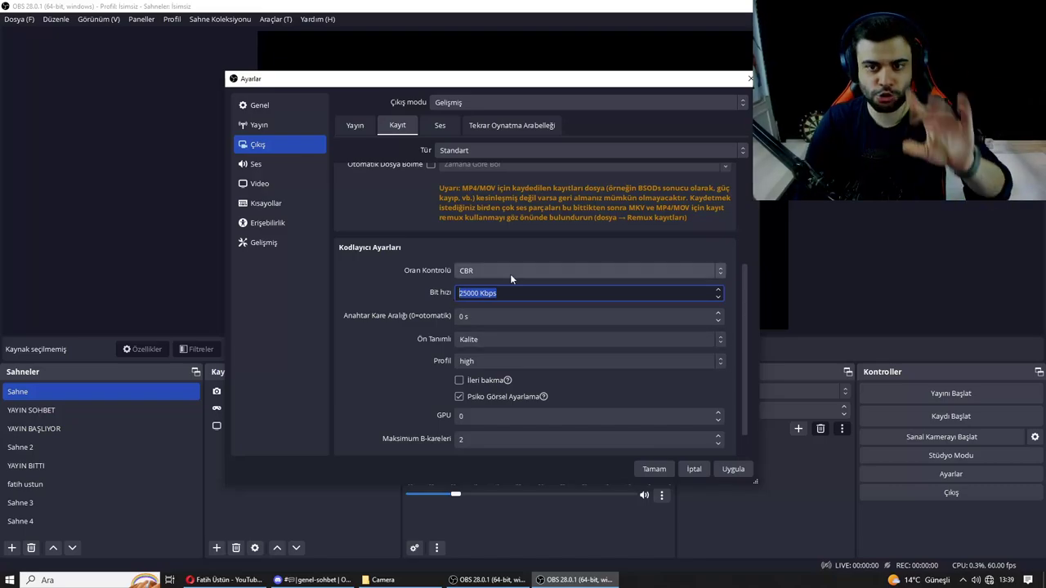
left_click(419, 204)
scroll(418, 204, "up", 3)
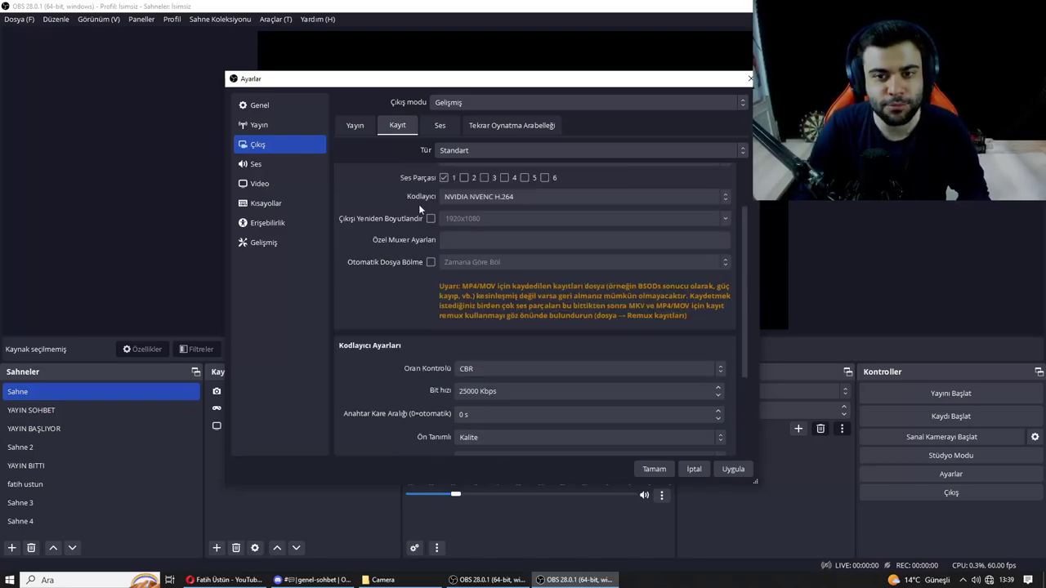
Check the desktop audio device choices in the audio settings
left_click(288, 164)
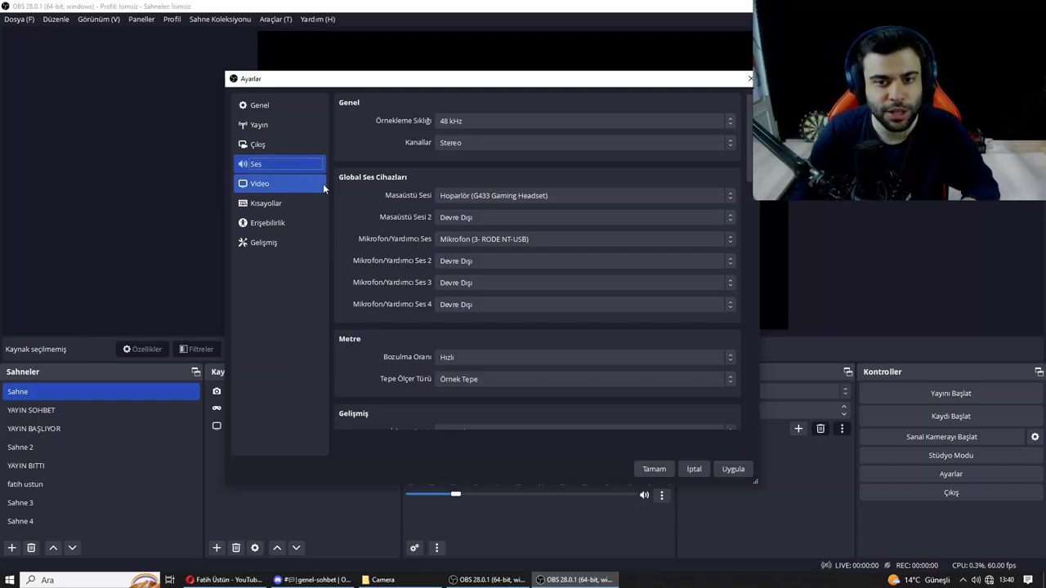
left_click(464, 202)
left_click(464, 202)
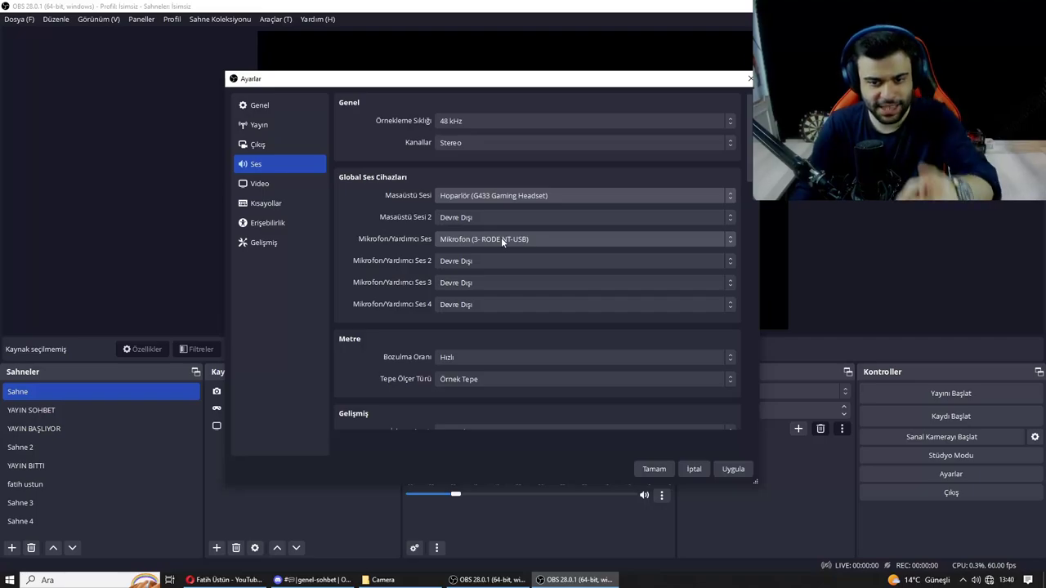
Set the common FPS value to 60 in the video settings
left_click(308, 185)
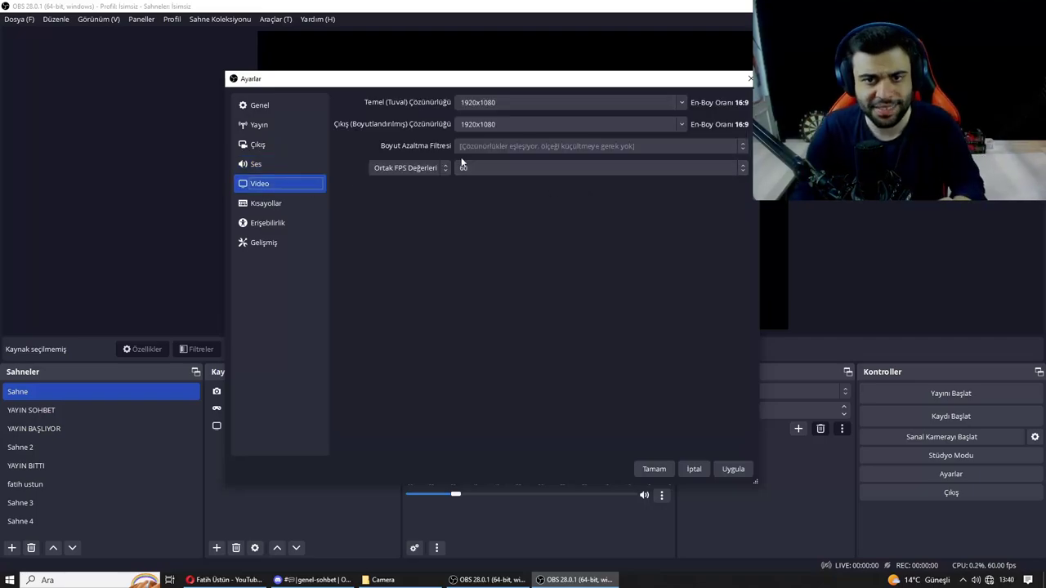
left_click_drag(438, 87, 758, 229)
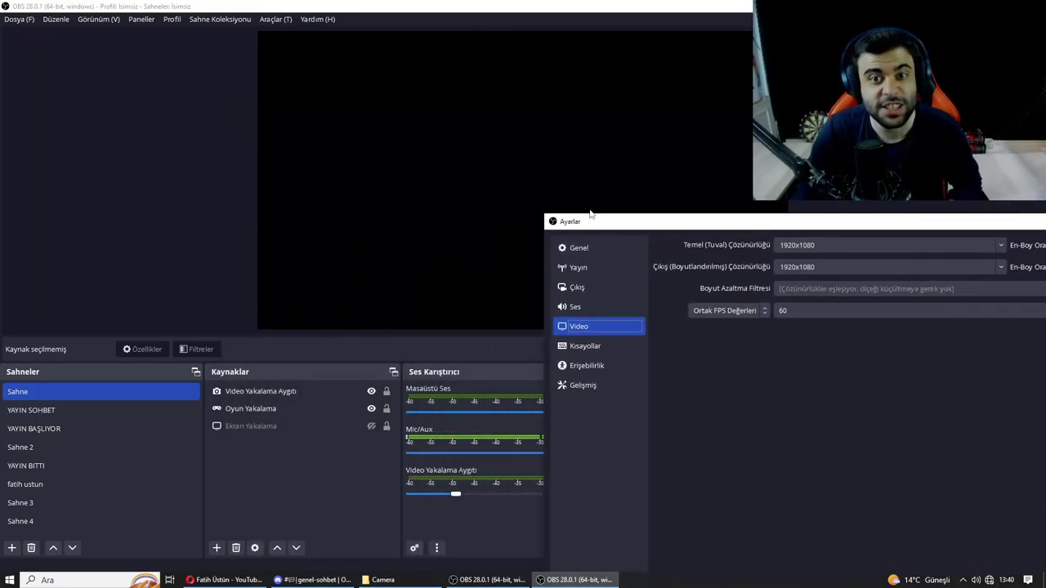
left_click_drag(660, 224, 309, 127)
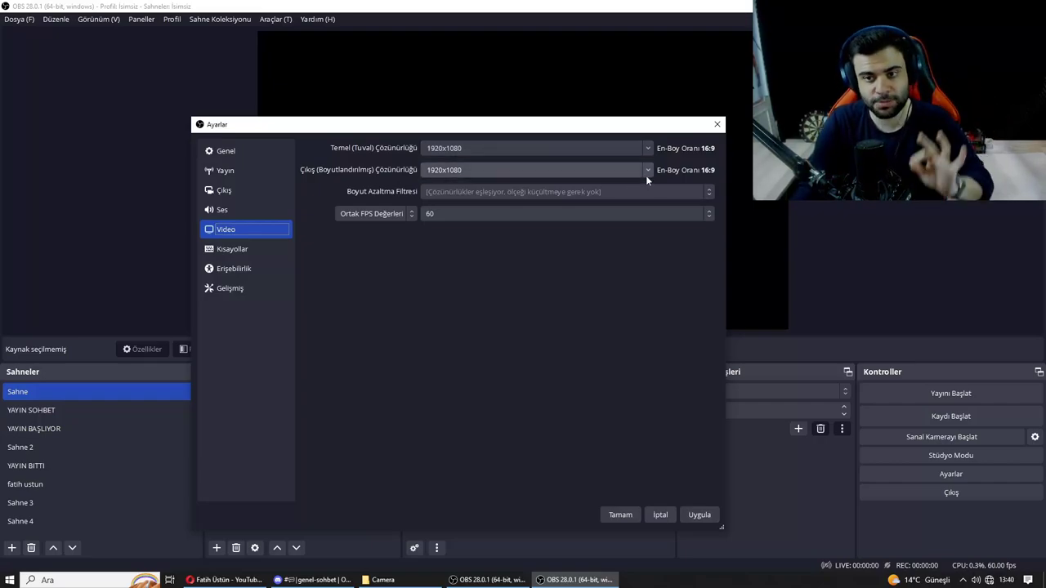
left_click(443, 214)
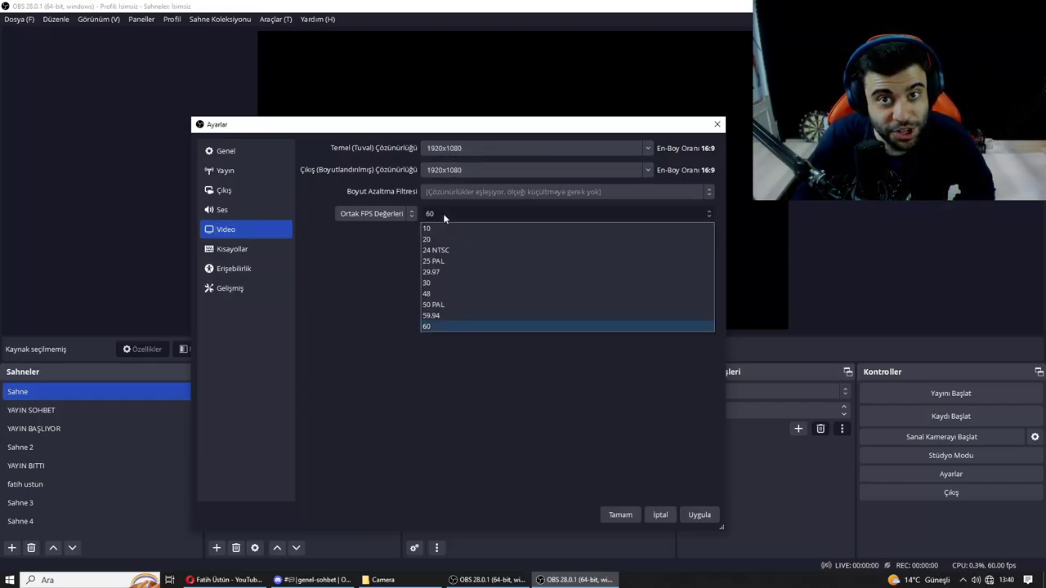
left_click(443, 213)
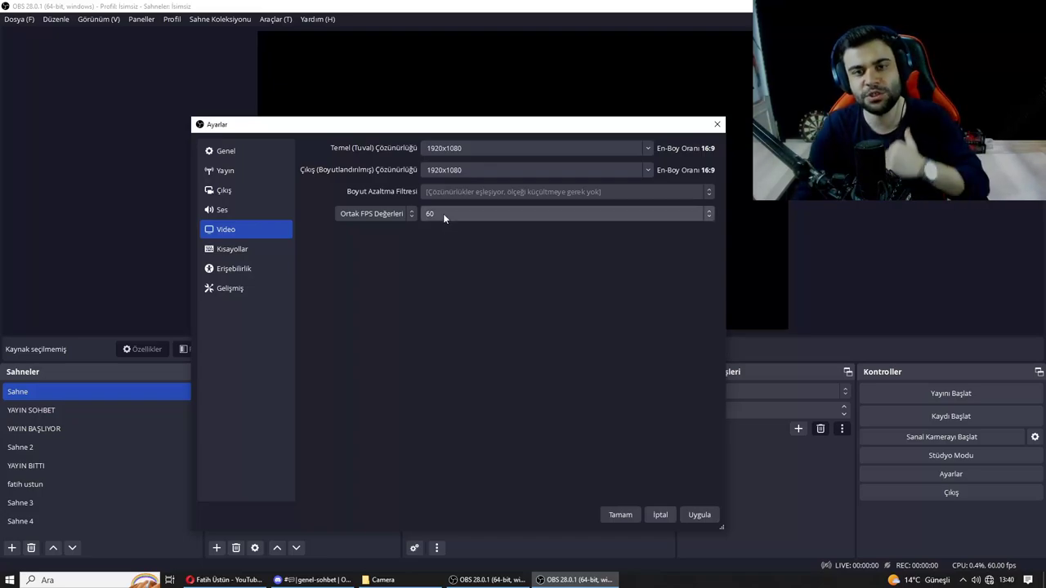
left_click(679, 213)
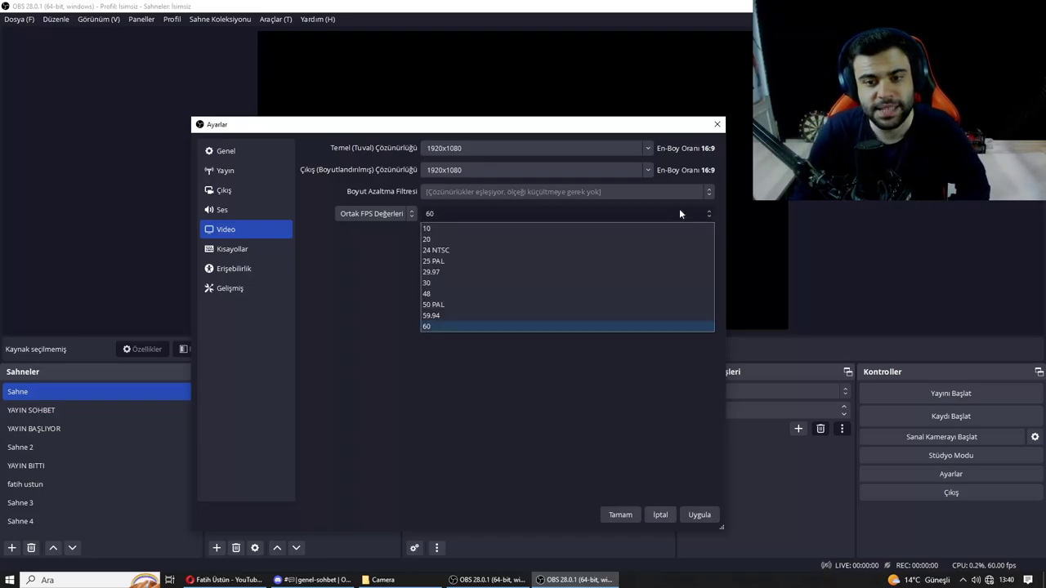
left_click(679, 211)
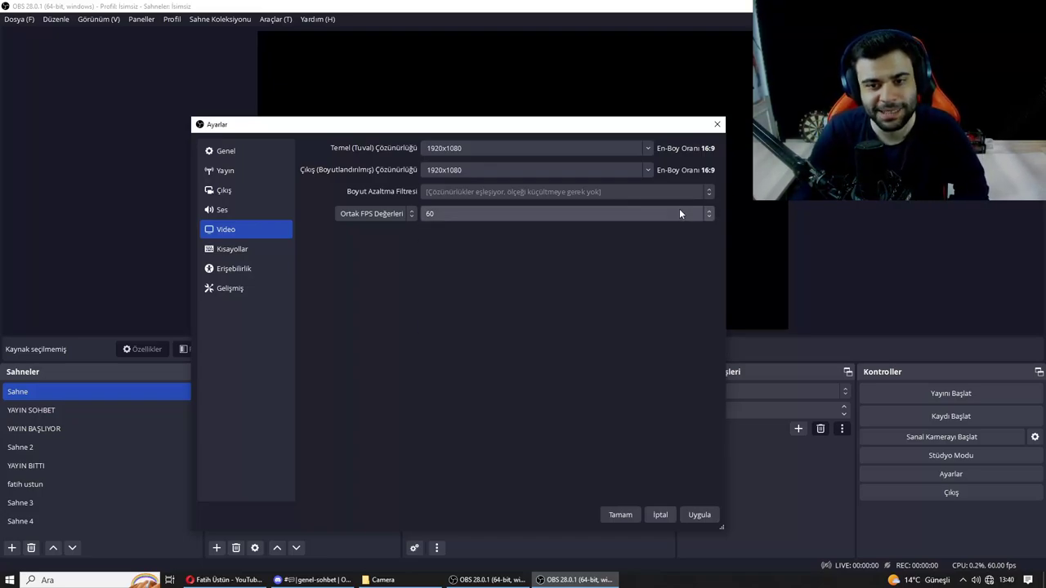
left_click(448, 216)
left_click(428, 328)
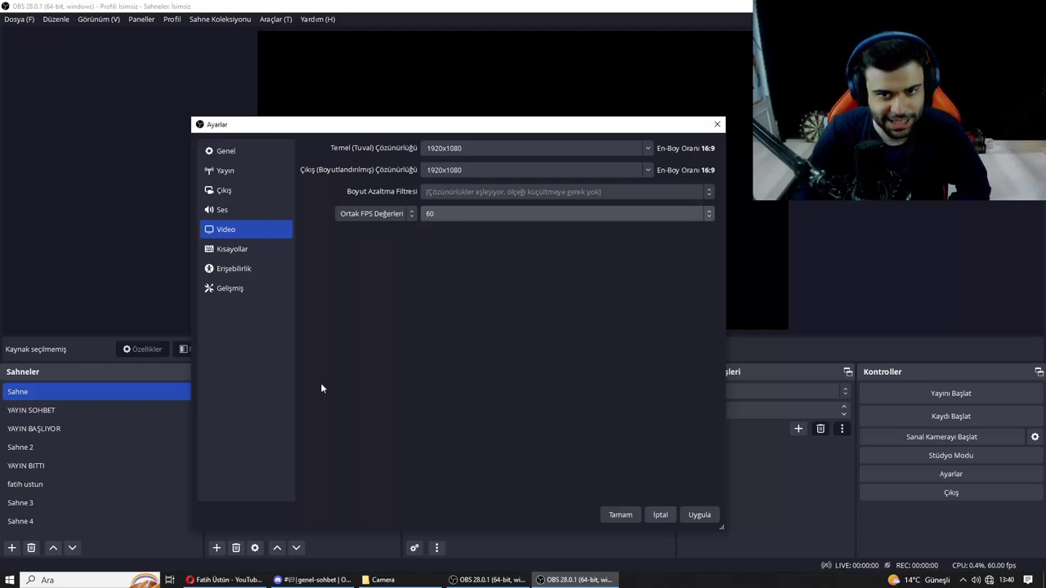
Review the hotkey assignments for recording, replay buffer and virtual camera, then the accessibility colour settings
left_click(247, 251)
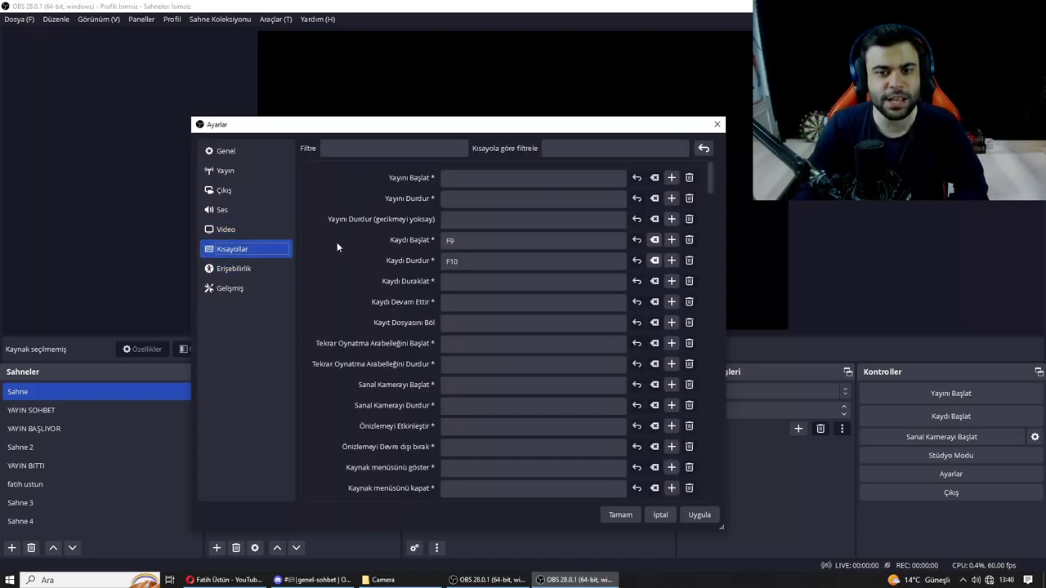
scroll(336, 245, "down", 1)
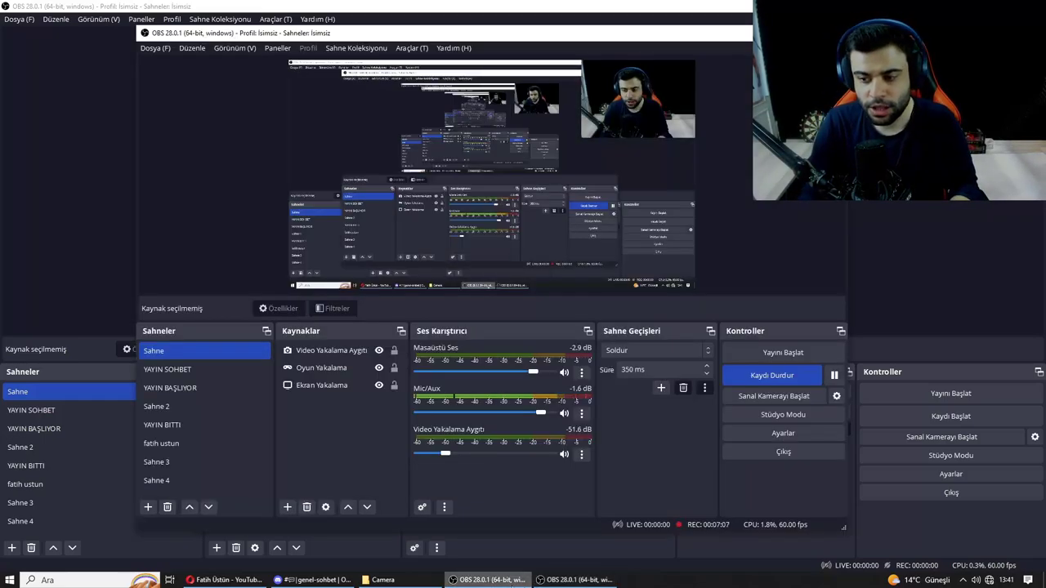
left_click(496, 333)
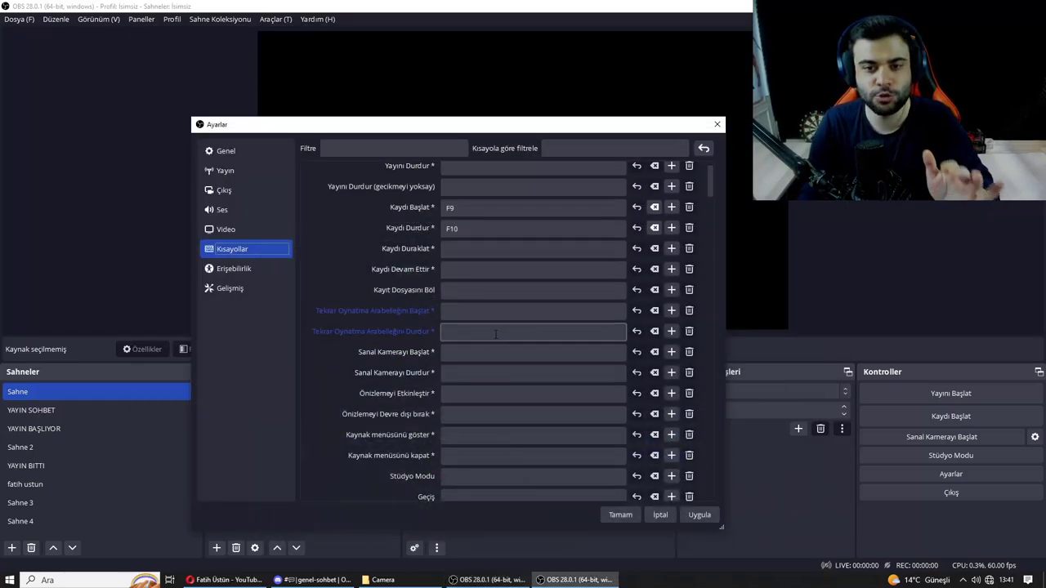
left_click(490, 326)
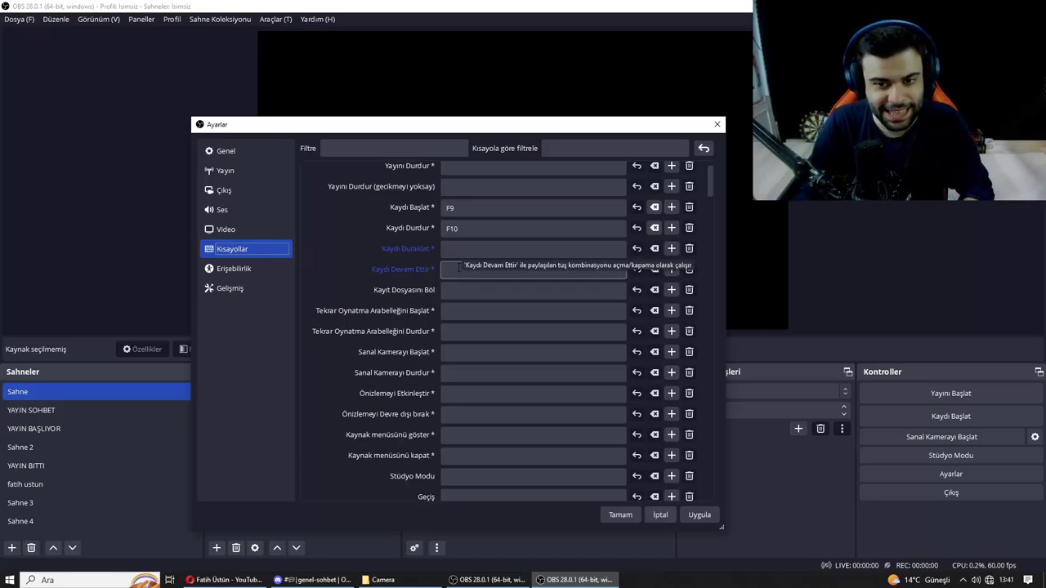
left_click(458, 270)
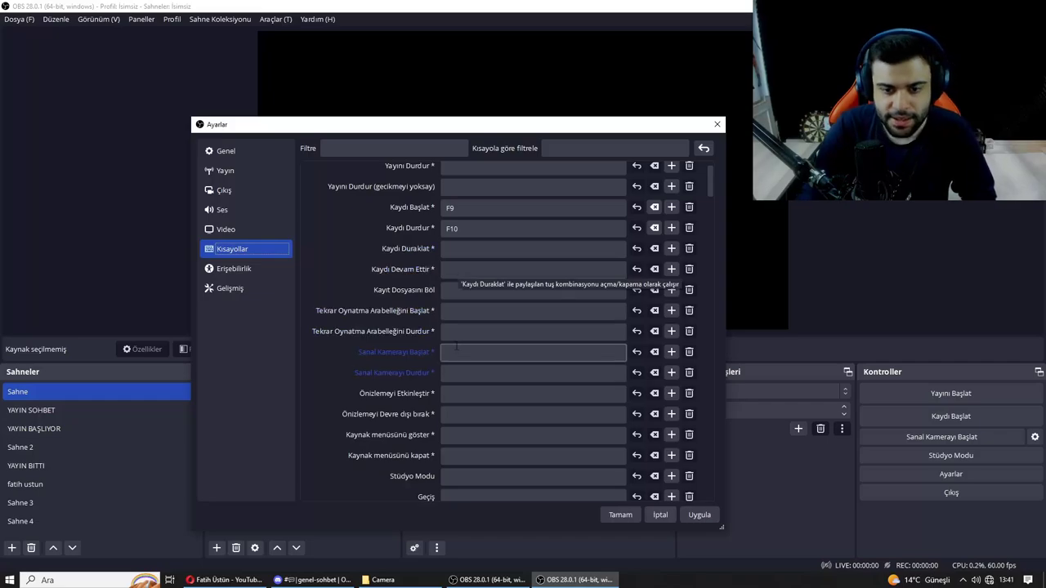
left_click(443, 373)
scroll(444, 376, "down", 3)
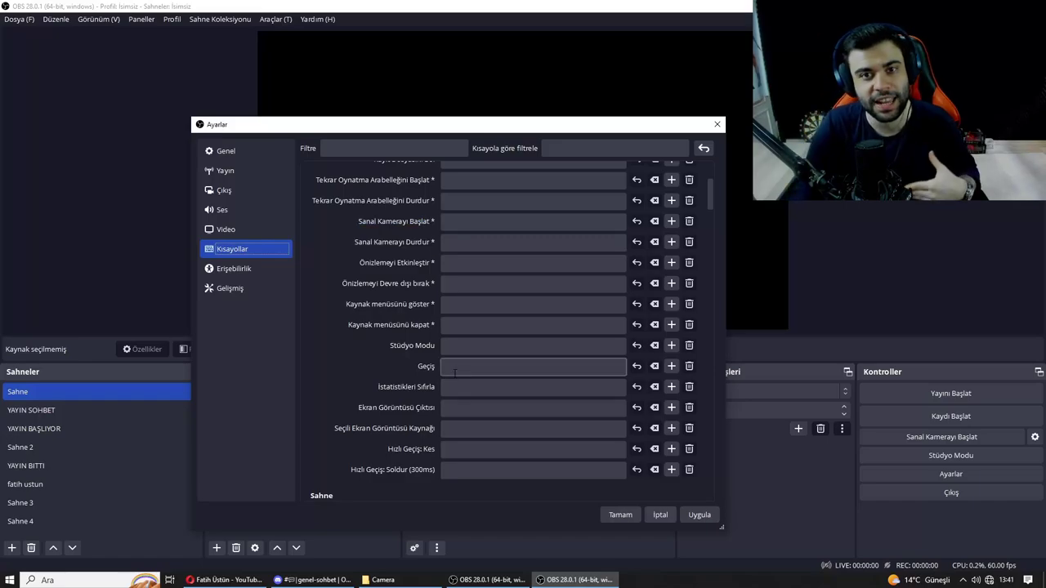
left_click(254, 273)
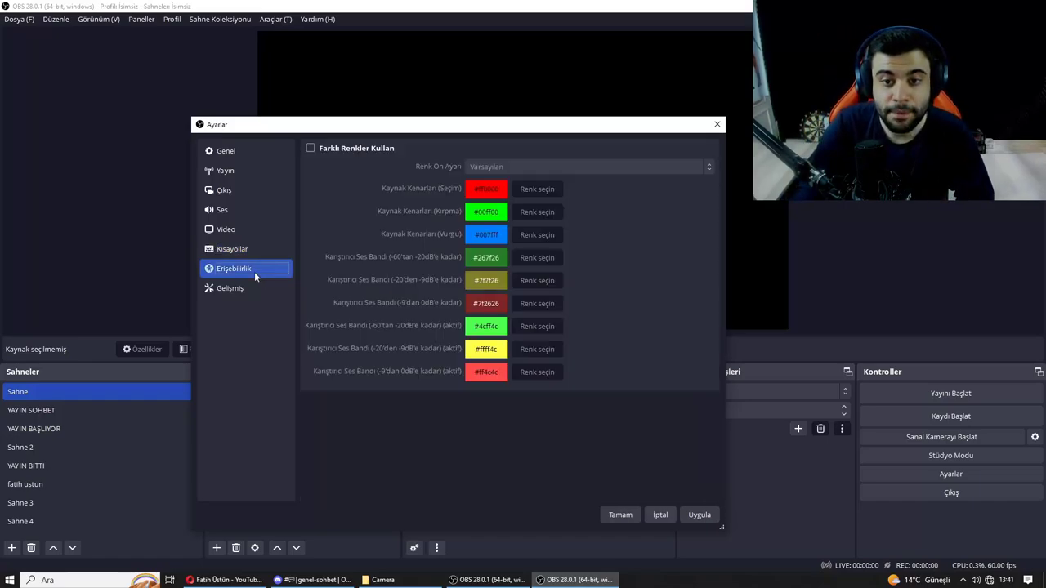
Check the renderer and colour format options in the advanced settings, and set the process priority (İşlem Önceliği) to Yüksek
left_click(253, 290)
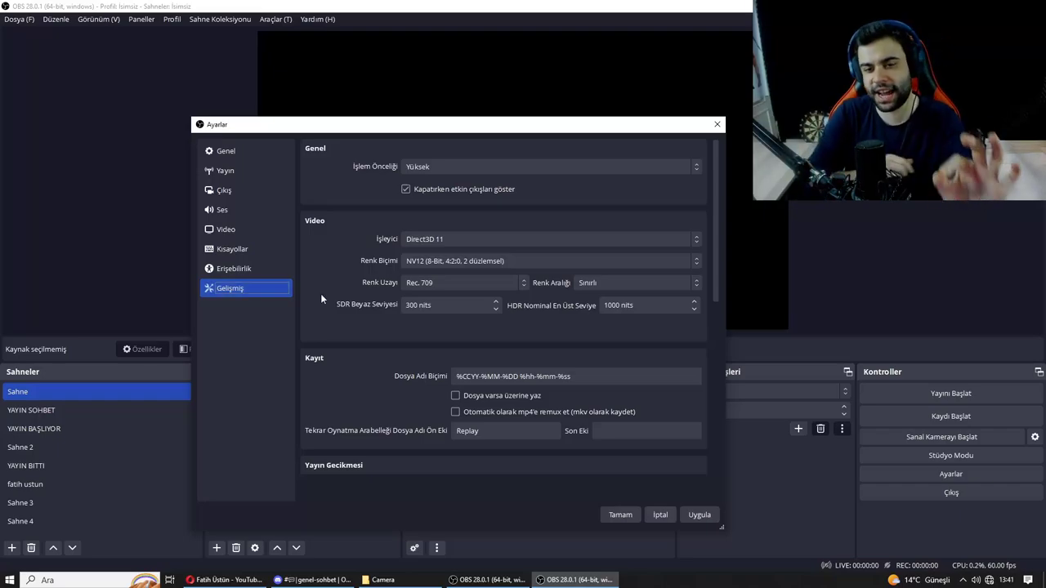
left_click(523, 239)
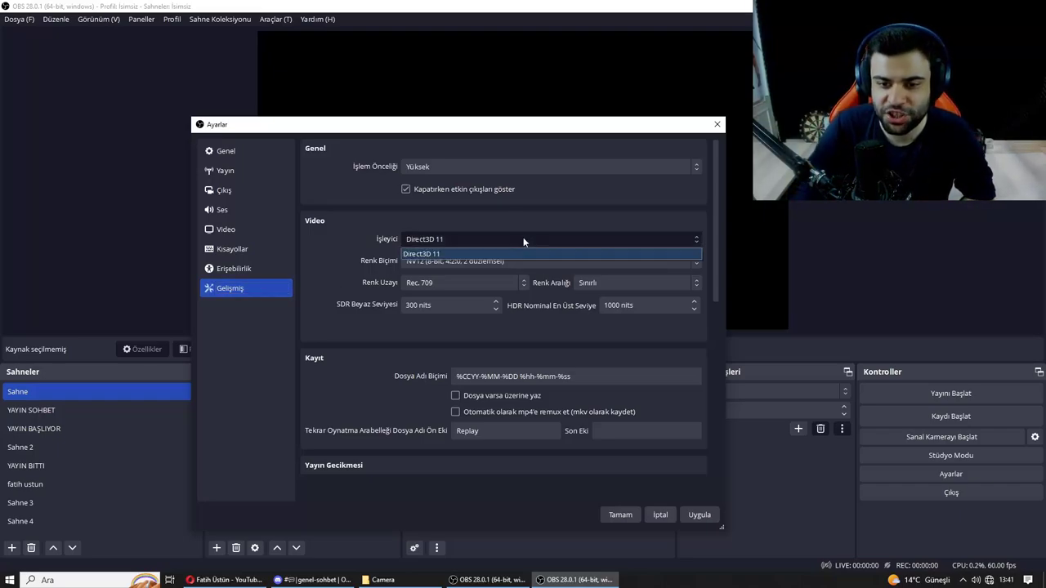
left_click(523, 239)
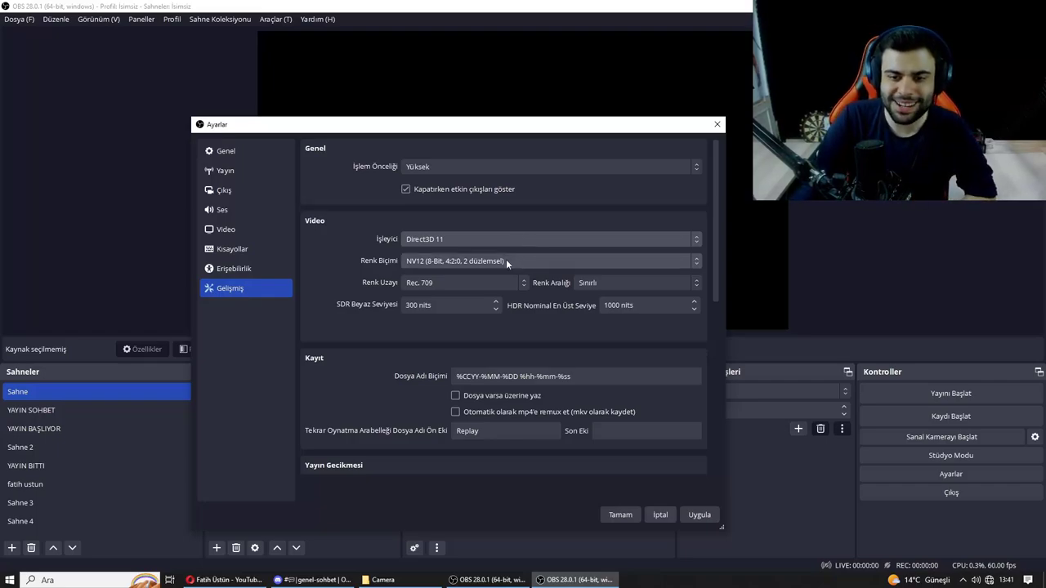
left_click(506, 260)
left_click(506, 260)
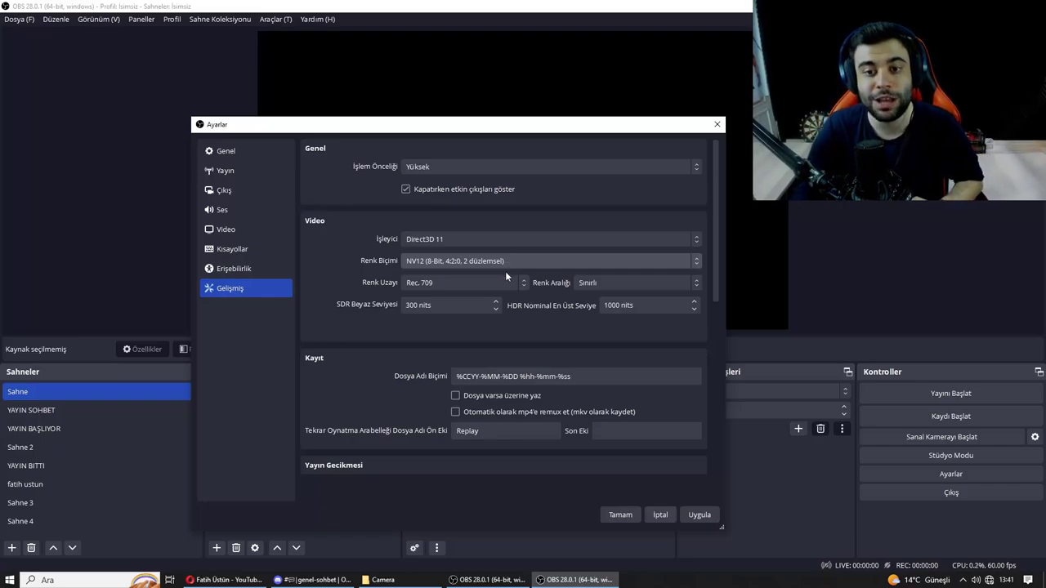
left_click(434, 167)
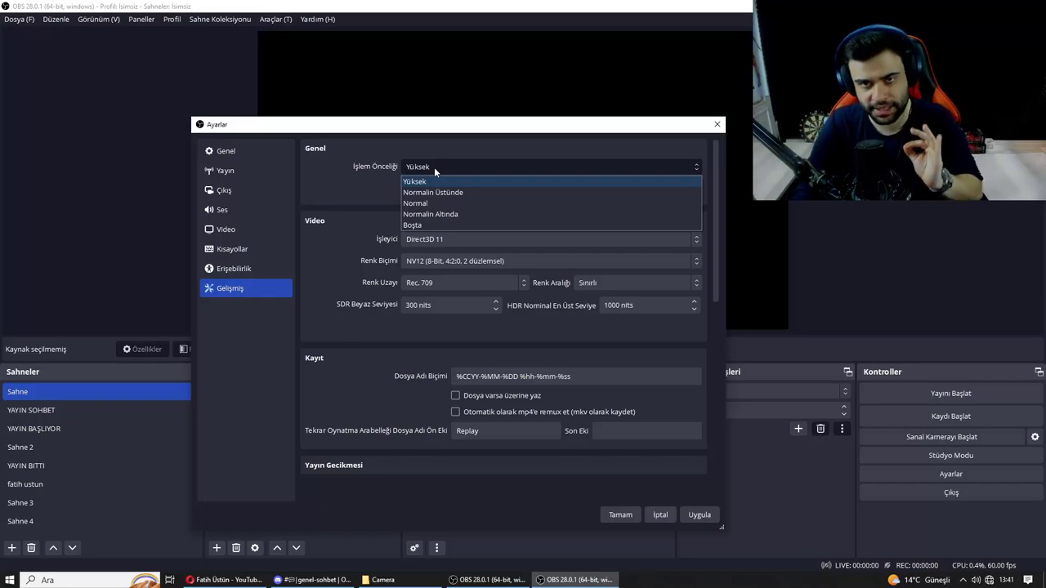
left_click(413, 182)
Return to the recording output settings and recheck the encoder's bitrate
left_click(253, 154)
left_click(254, 170)
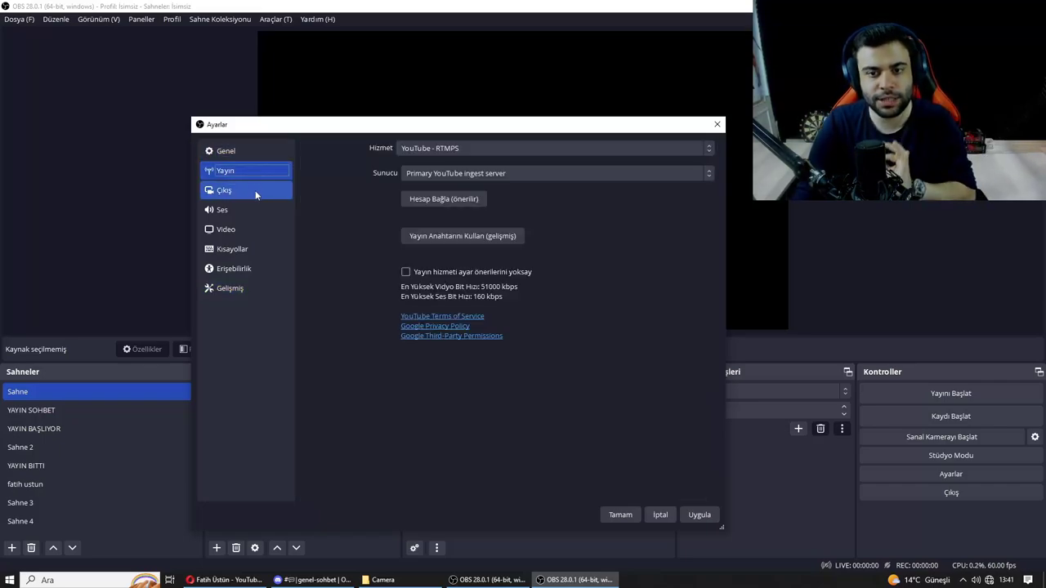
left_click(255, 190)
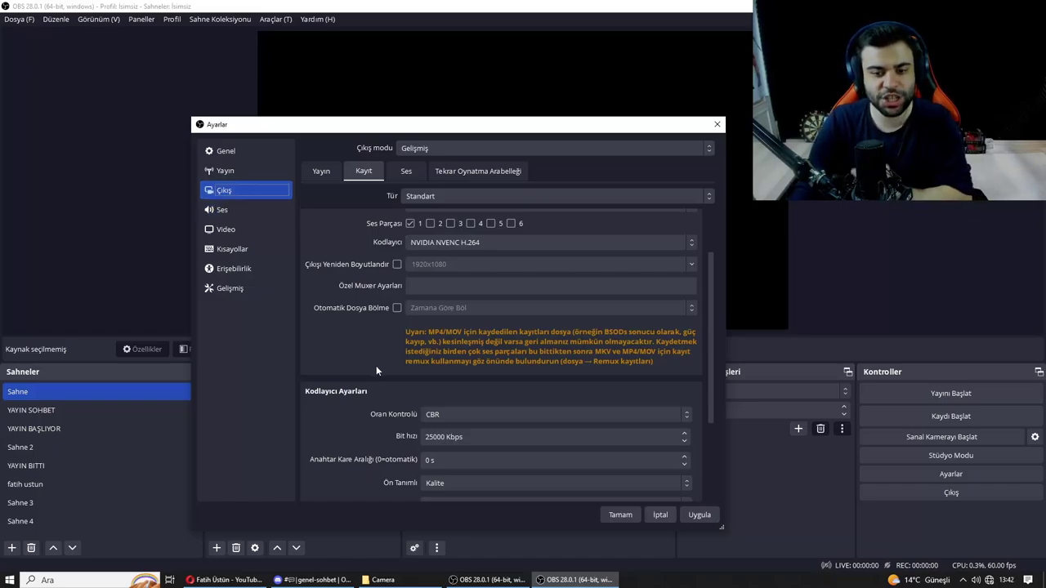
scroll(406, 359, "down", 2)
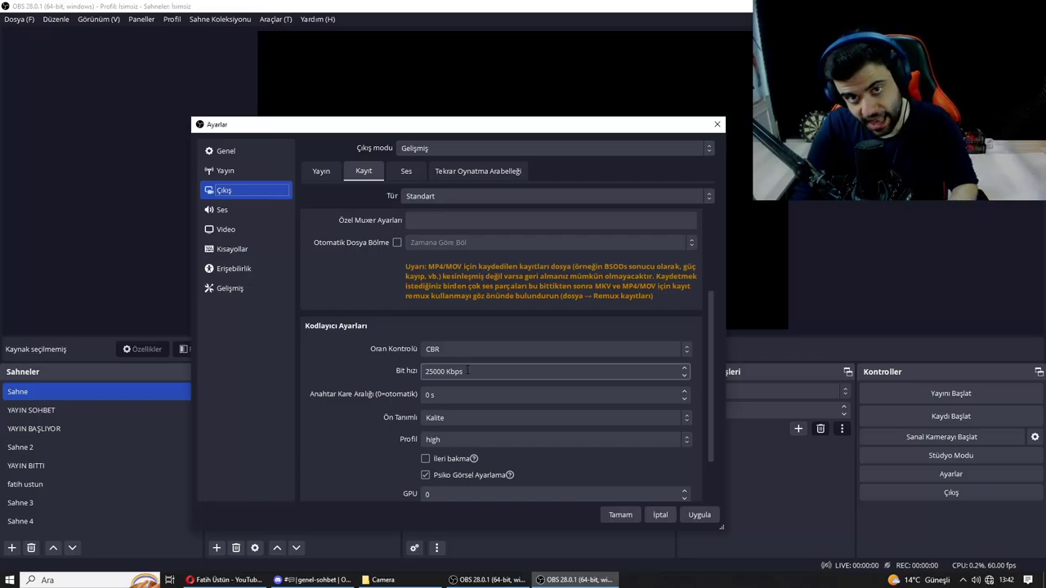
left_click(467, 370)
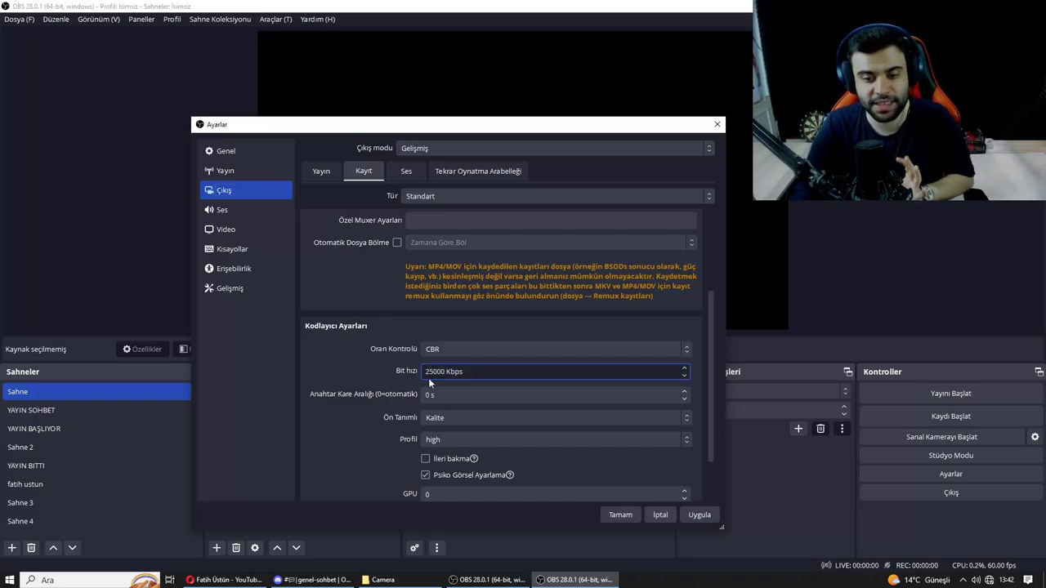
left_click_drag(464, 371, 404, 372)
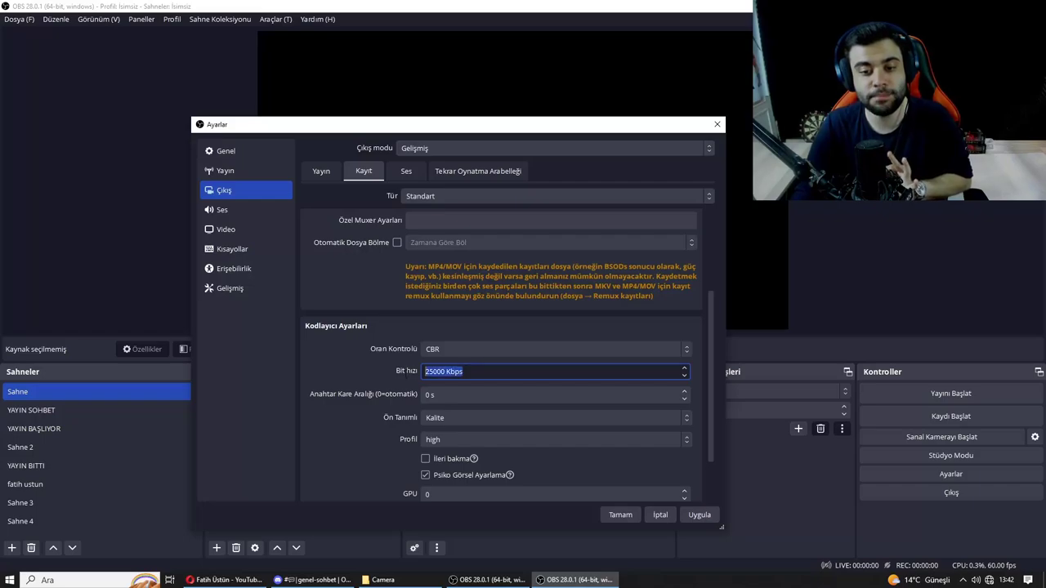
left_click(352, 385)
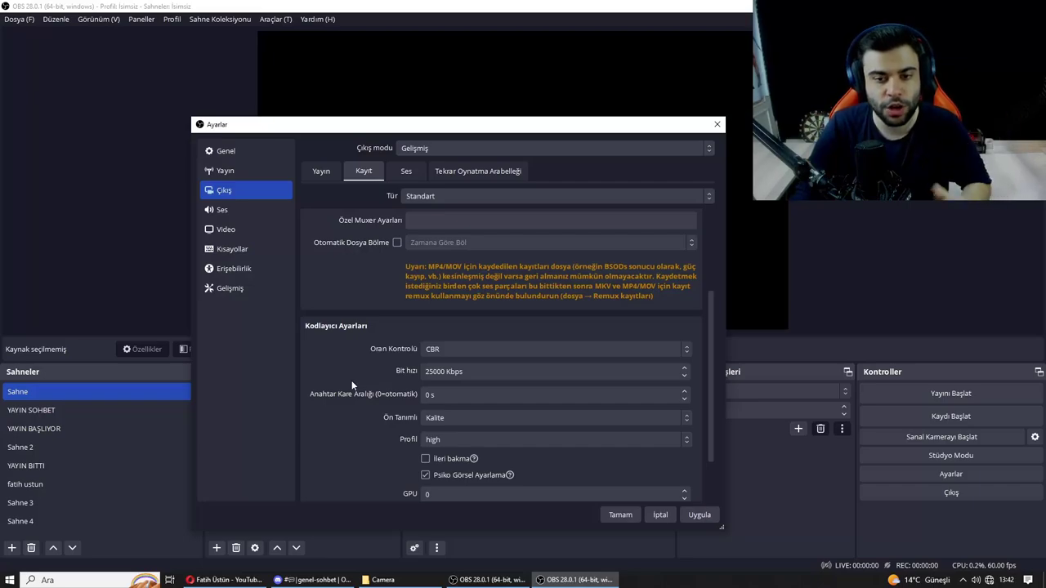
left_click(637, 515)
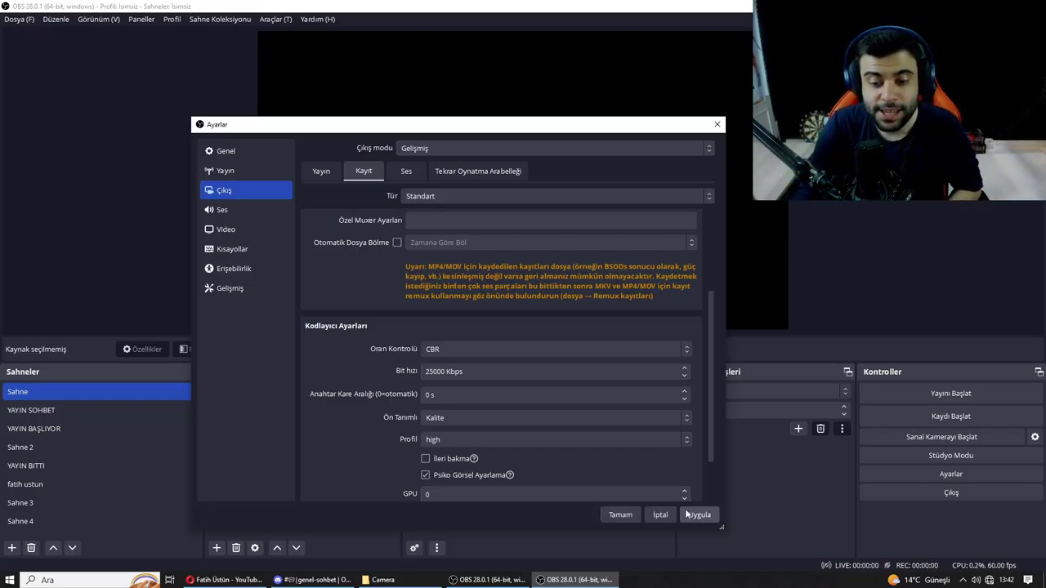
Apply the recording output settings and close the settings dialog
left_click(693, 515)
left_click(620, 515)
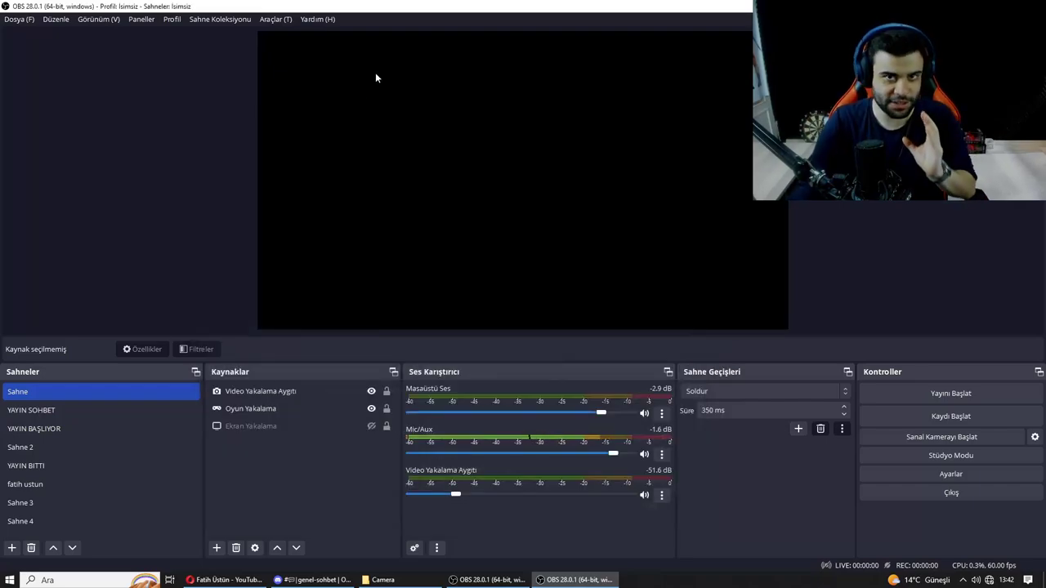
Add a new image source (Resim) to the Sahne scene using the 112z112 picture from the desktop
left_click(217, 548)
left_click(249, 387)
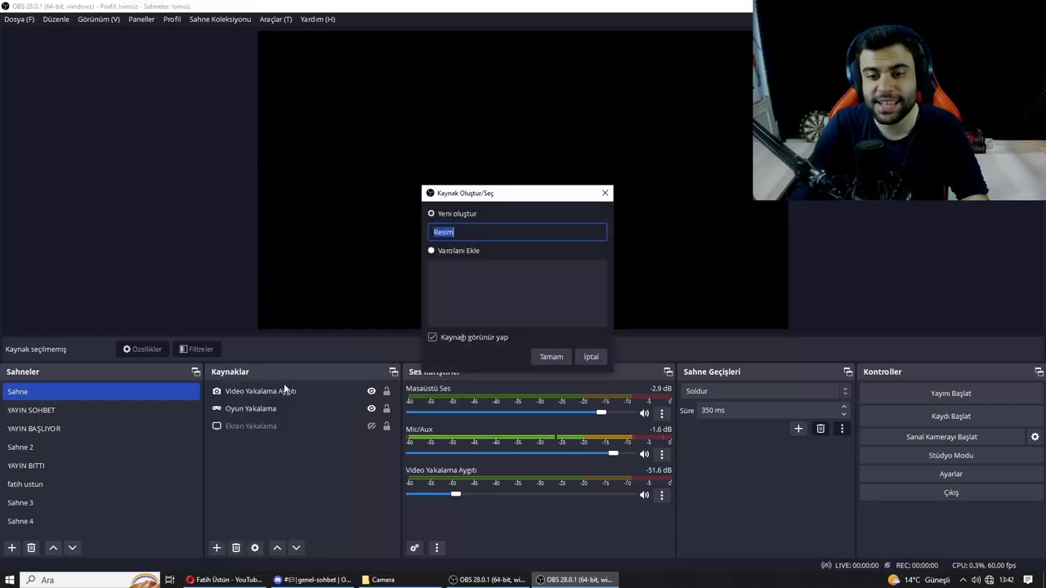
left_click(550, 357)
left_click(680, 294)
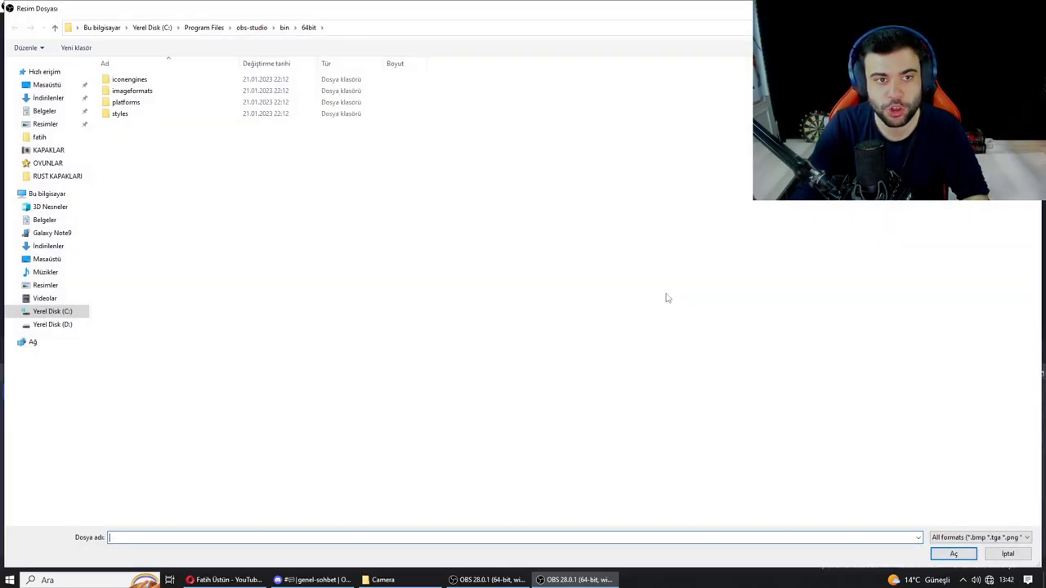
left_click(46, 85)
double_click(625, 122)
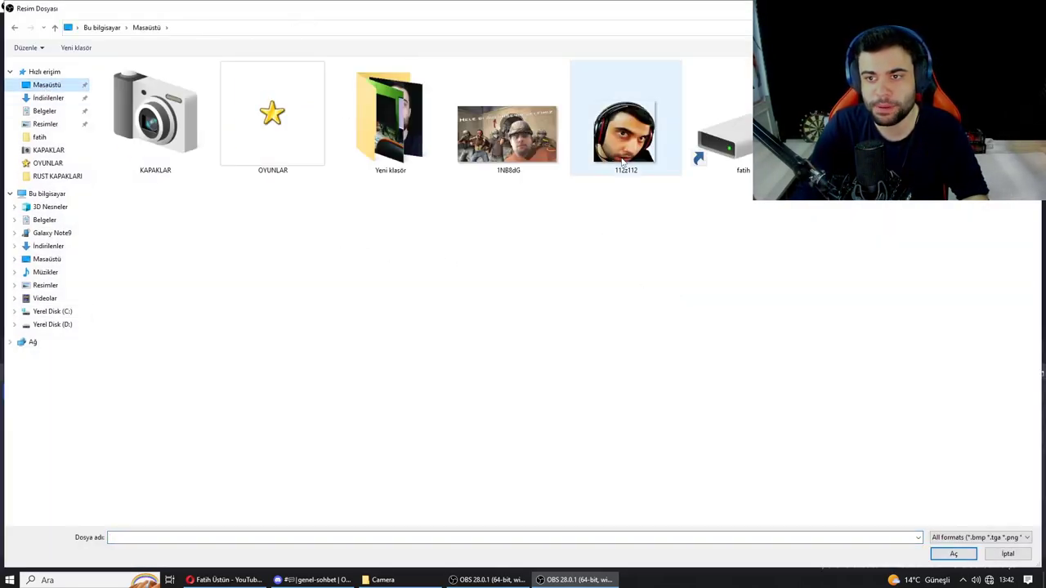
left_click(644, 430)
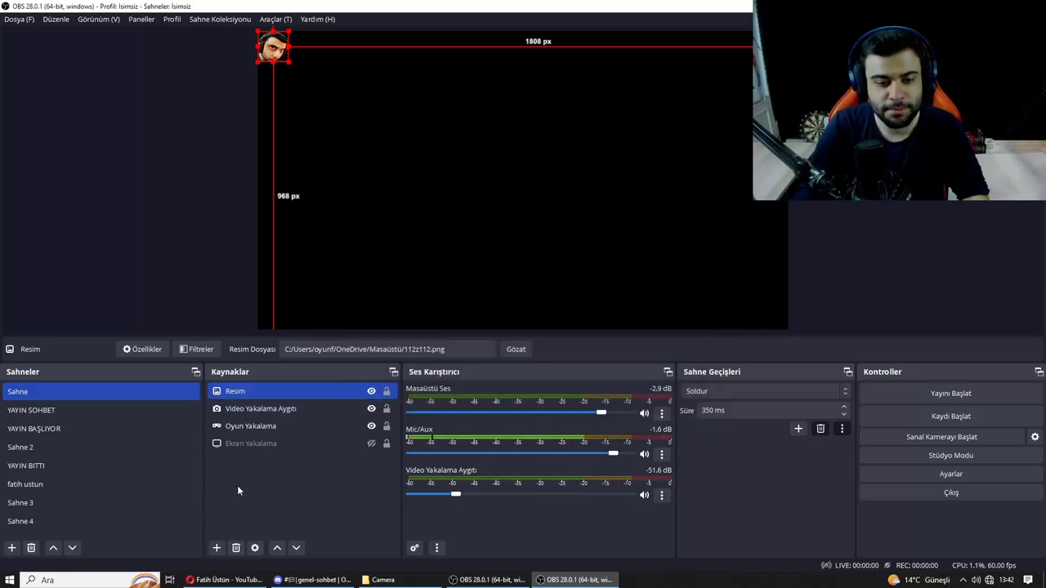
Add a second image source (Resim 2) using the 1NB8dG picture from the desktop
left_click(219, 549)
left_click(245, 382)
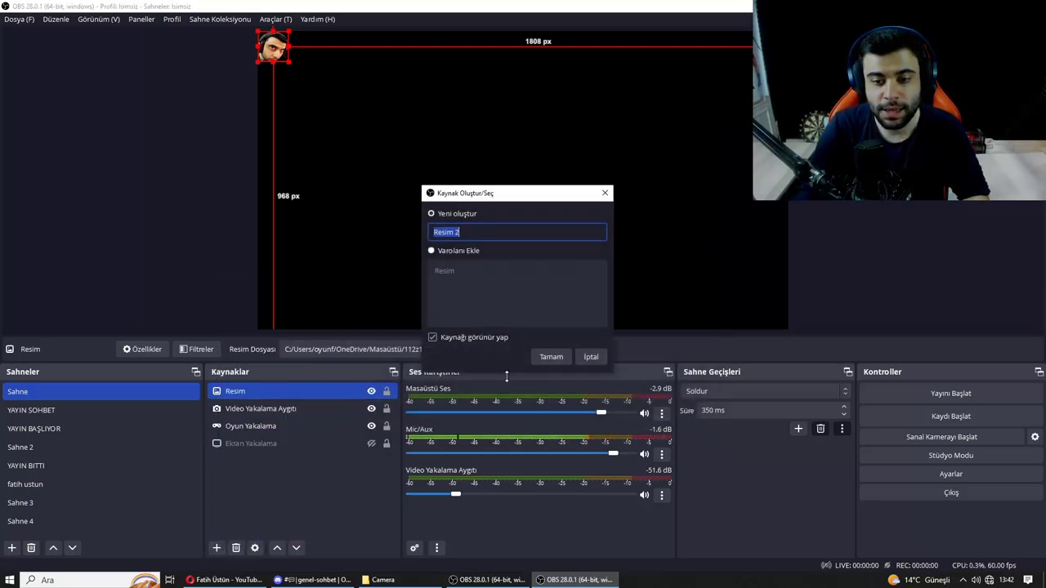
left_click(551, 357)
left_click(683, 291)
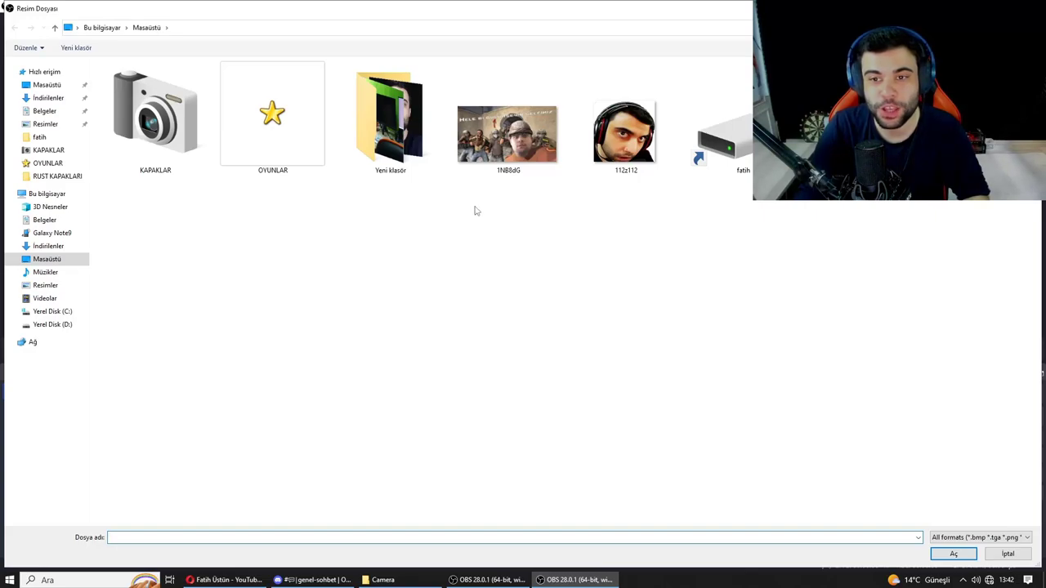
double_click(507, 135)
left_click(644, 429)
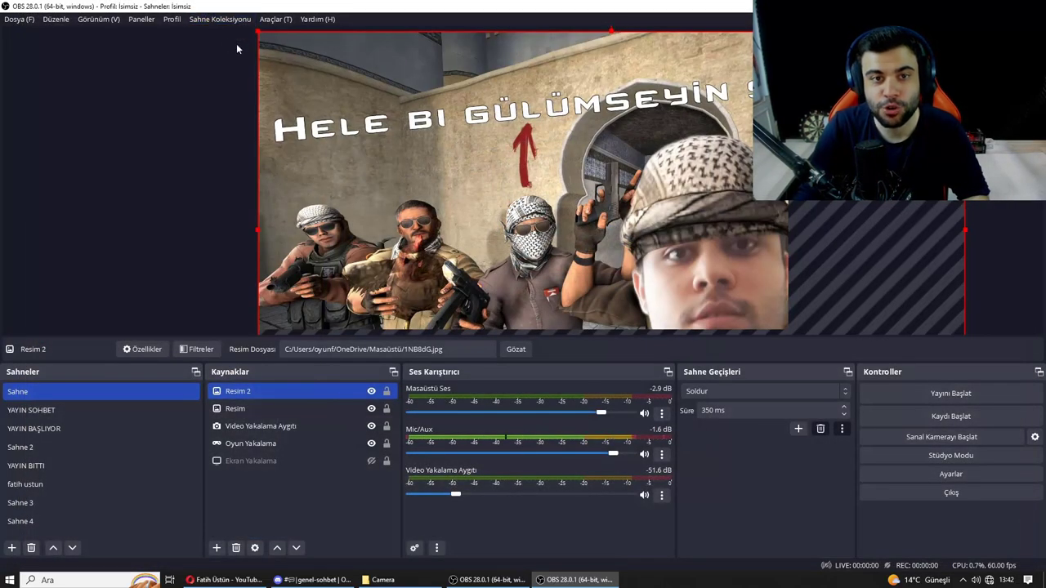
Shrink the 1NB8dG image into the canvas's lower-right corner and move the 112z112 image to the lower-left area
left_click_drag(259, 33, 278, 314)
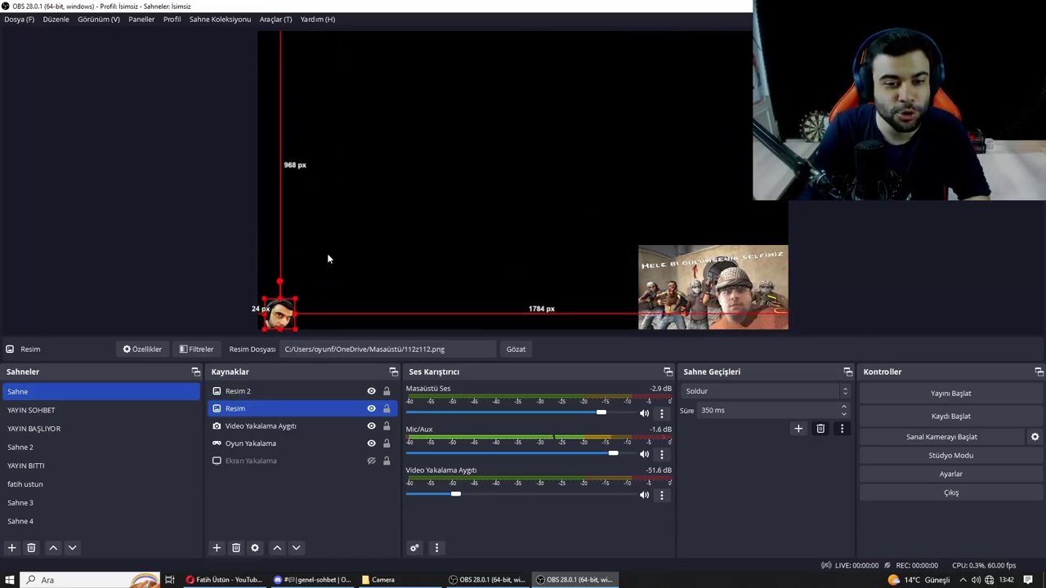
left_click(408, 201)
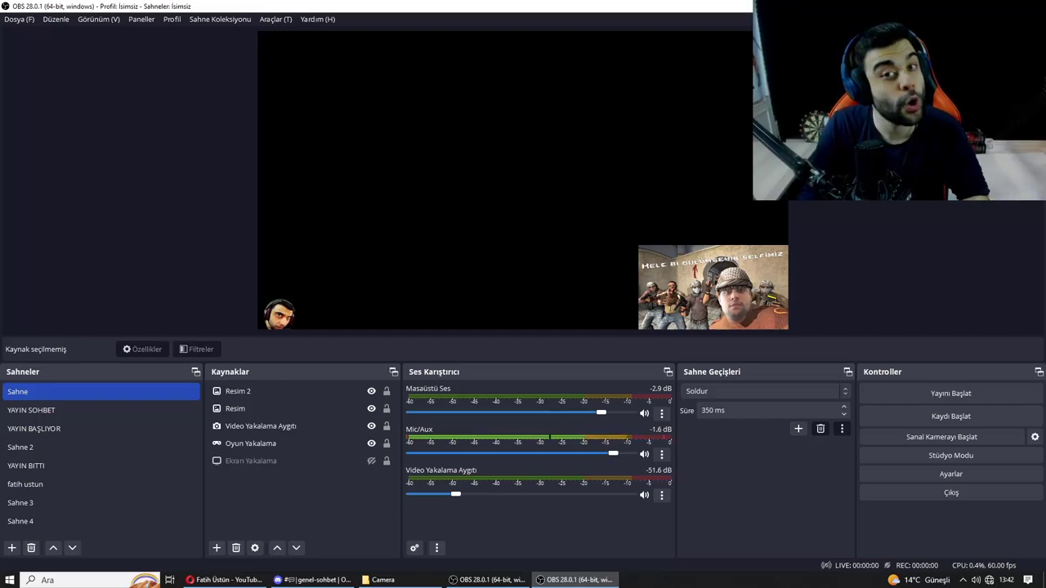
mouse_move(714, 276)
left_mouse_down()
mouse_move(534, 102)
mouse_move(384, 120)
mouse_move(601, 157)
mouse_move(722, 262)
mouse_move(714, 276)
left_mouse_up()
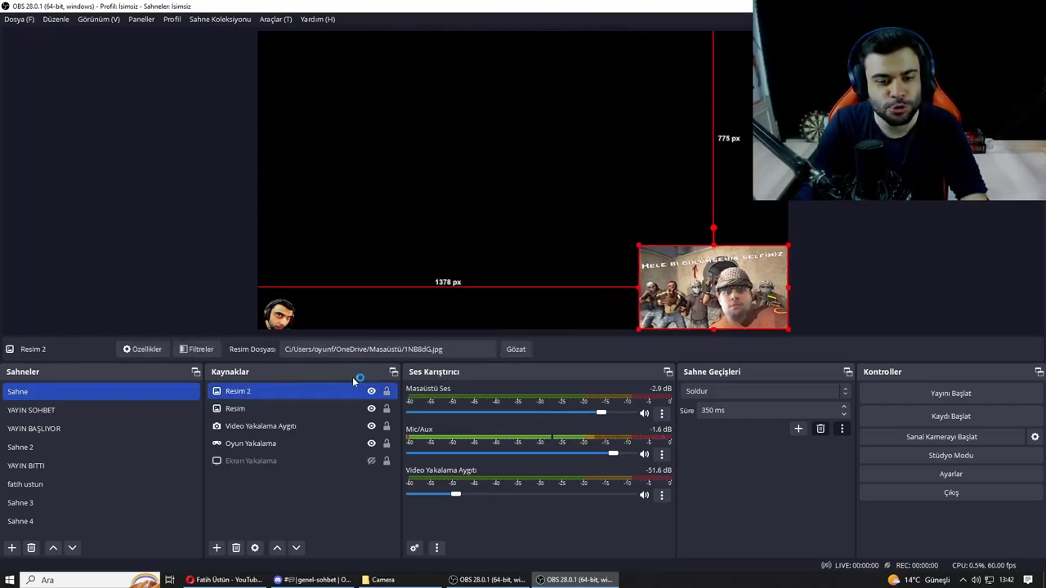
Check which windows the Oyun Yakalama source can capture, keeping Fortnite as the target
left_click(311, 444)
double_click(310, 444)
left_click(503, 315)
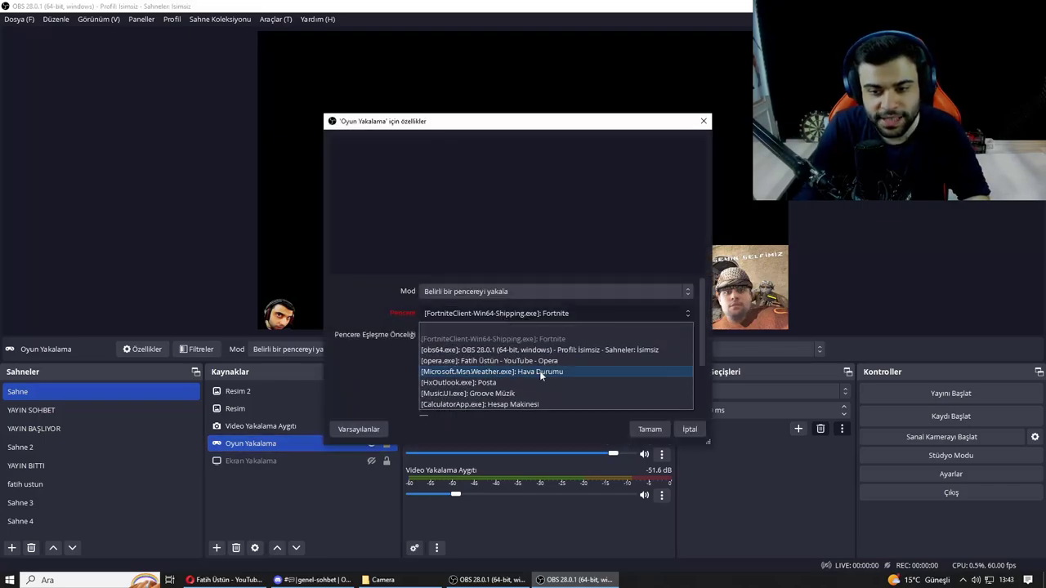
left_click(650, 430)
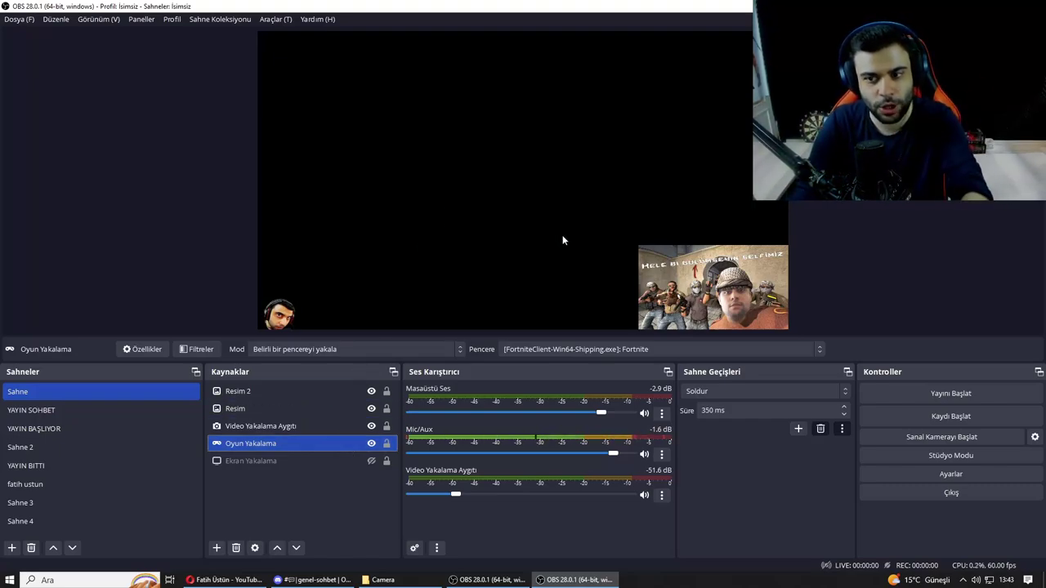
Move the 1NB8dG image off the canvas's lower-right corner and back into it
left_click(703, 286)
left_click_drag(703, 286, 665, 262)
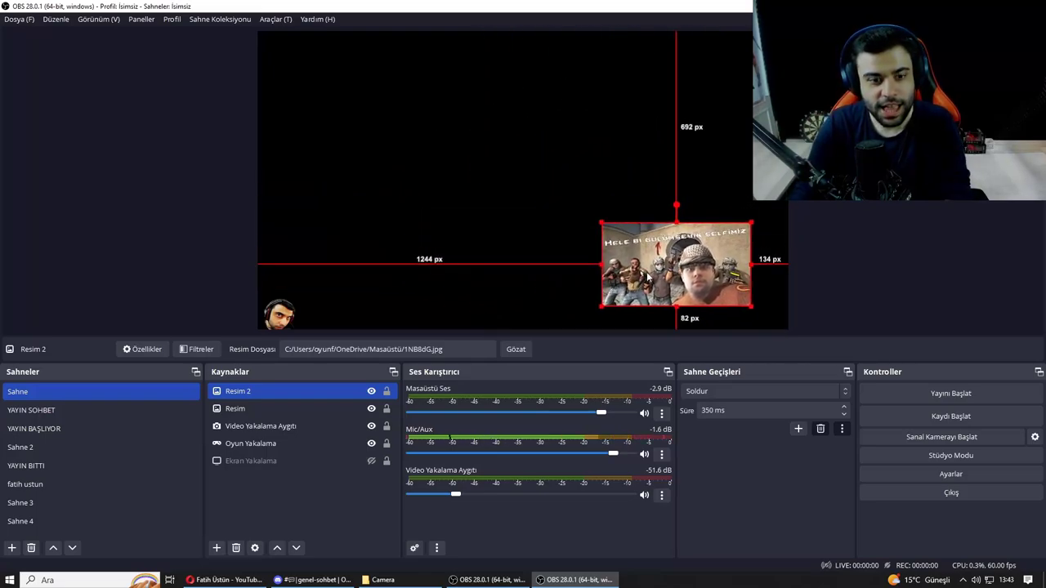
left_click(951, 474)
left_click(737, 465)
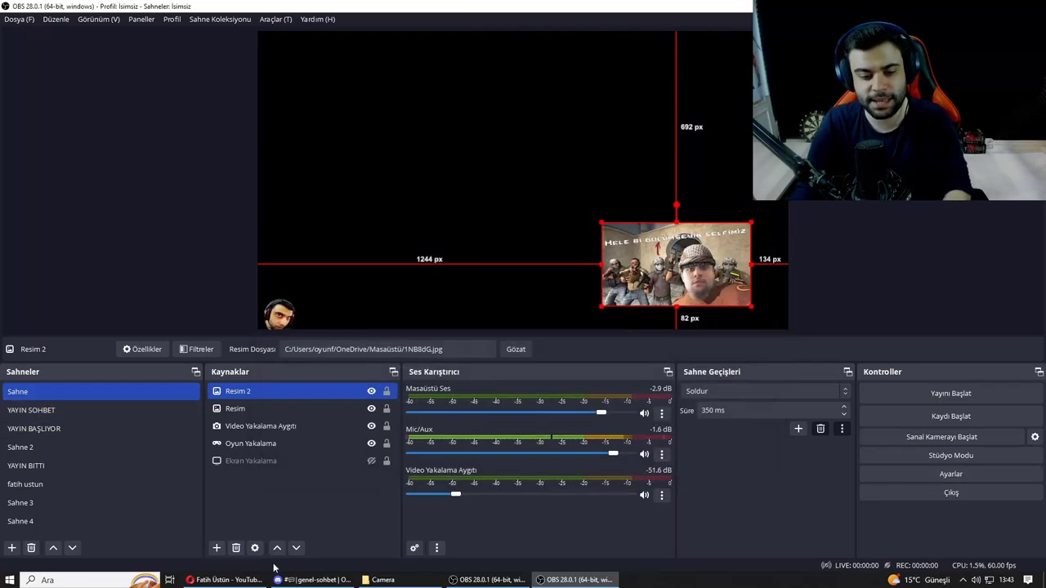
key("alt+z")
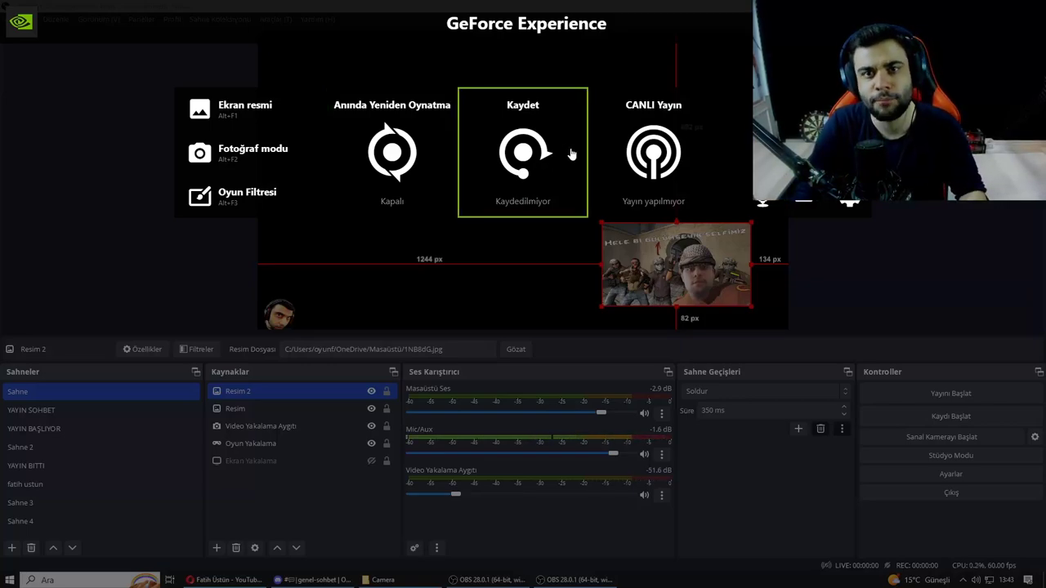
key("alt+z")
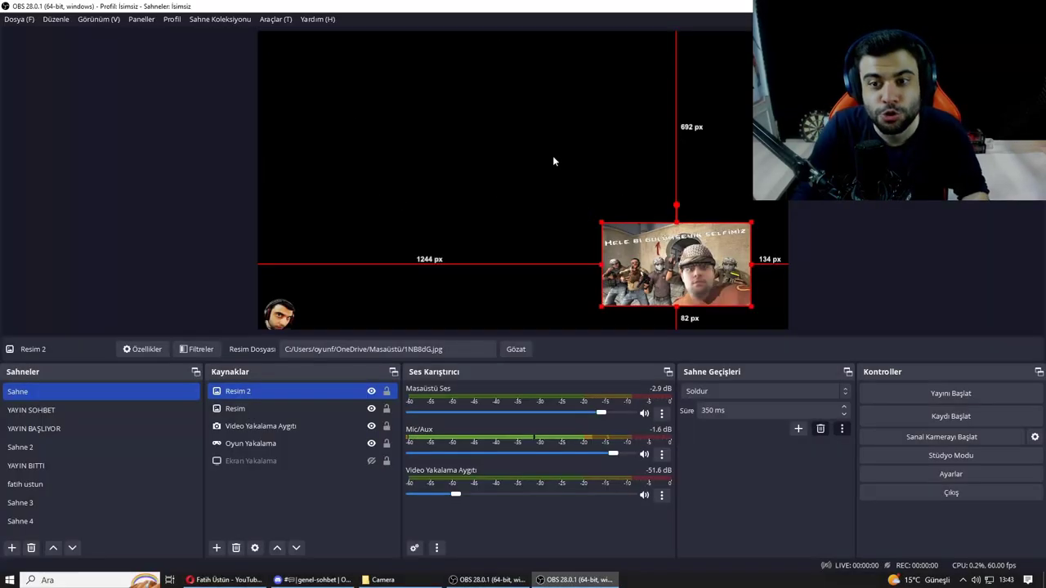
left_click_drag(695, 261, 718, 283)
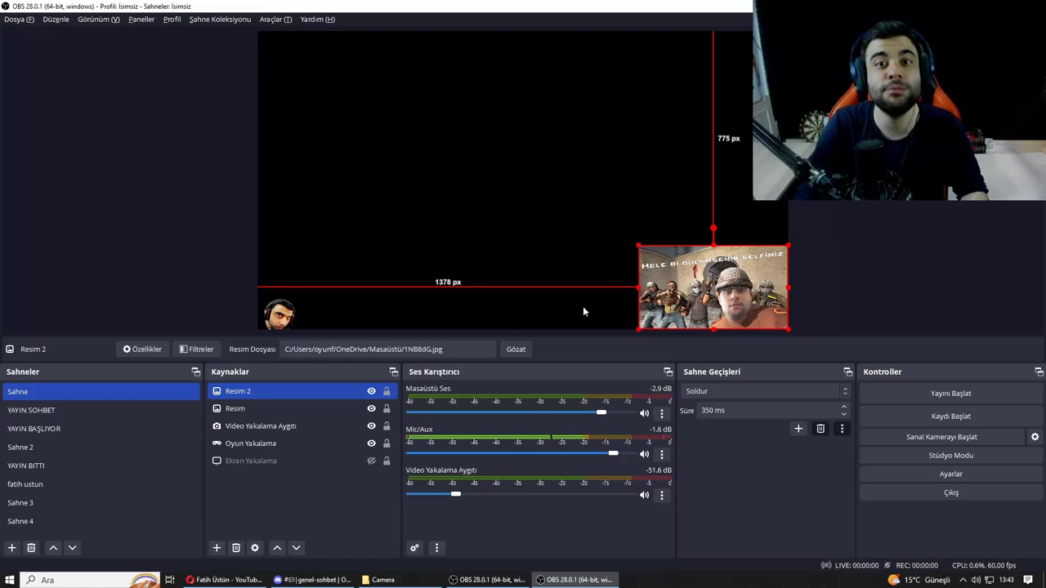
Open the GeForce Experience overlay's recording settings and check the resolution (Çözünürlük) options
key("alt+z")
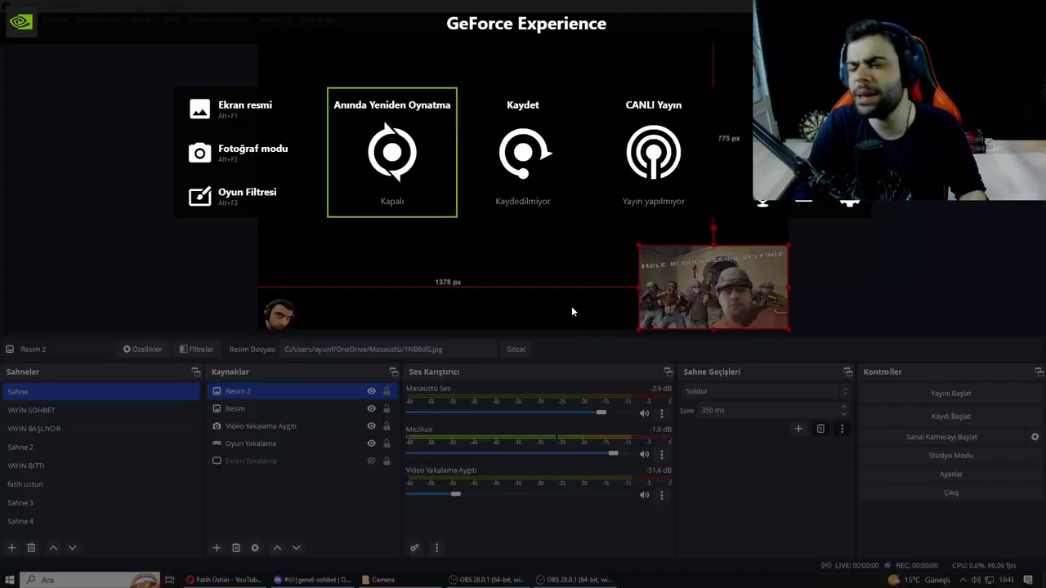
left_click(496, 204)
left_click(499, 258)
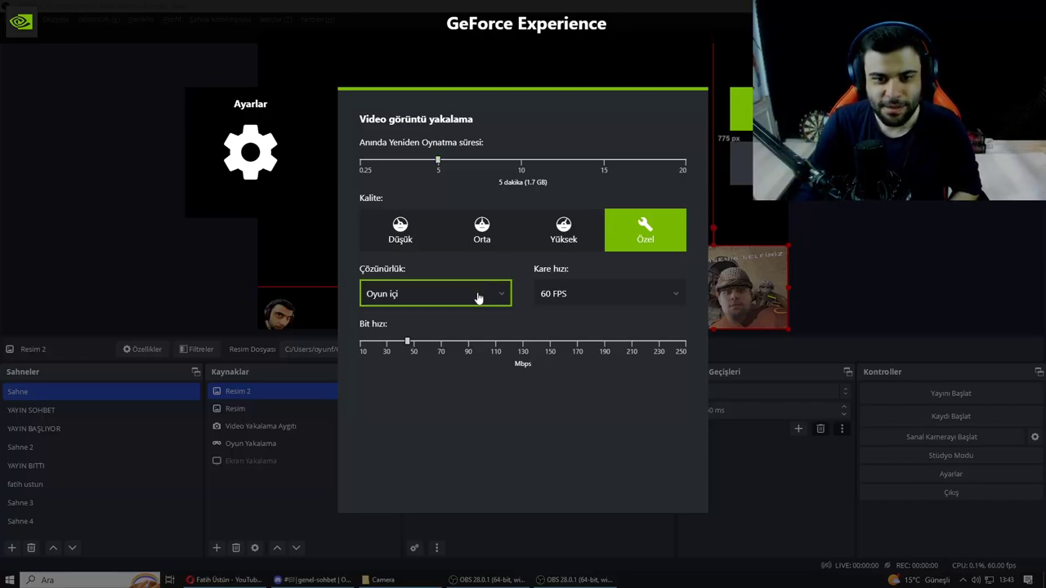
left_click(479, 297)
left_click(490, 295)
Try recording bit rates of 130 and 250 Mbps, lower the value to about 50 Mbps, and leave the overlay
left_click_drag(407, 345, 523, 350)
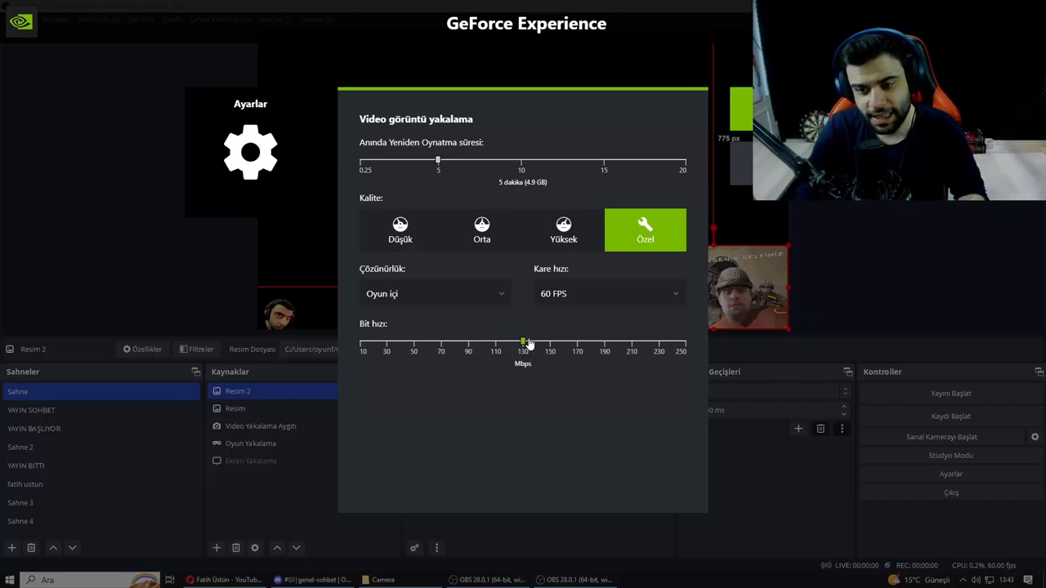
left_click_drag(523, 341, 707, 349)
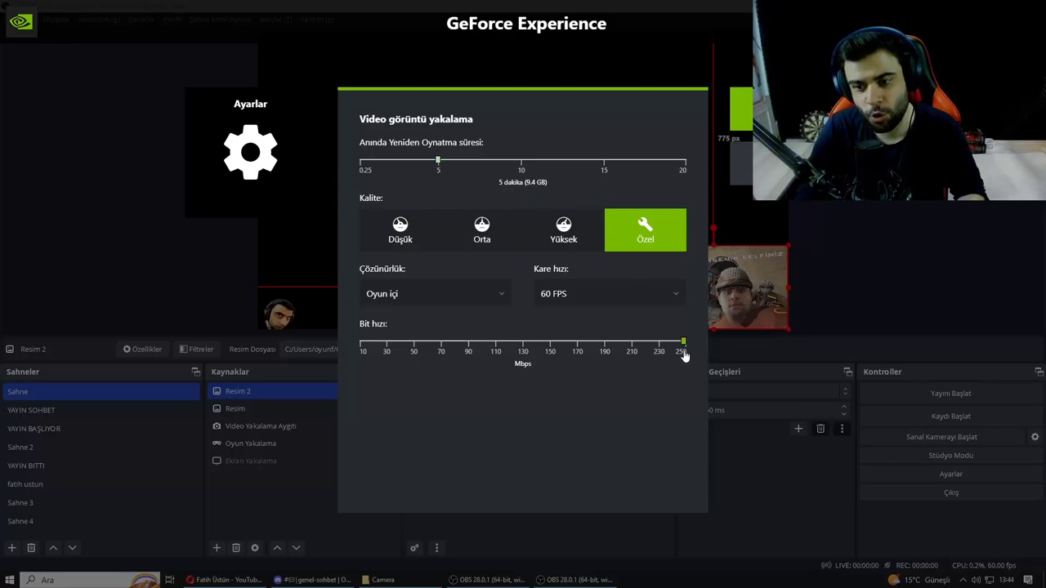
left_click_drag(683, 351, 415, 350)
left_click(727, 171)
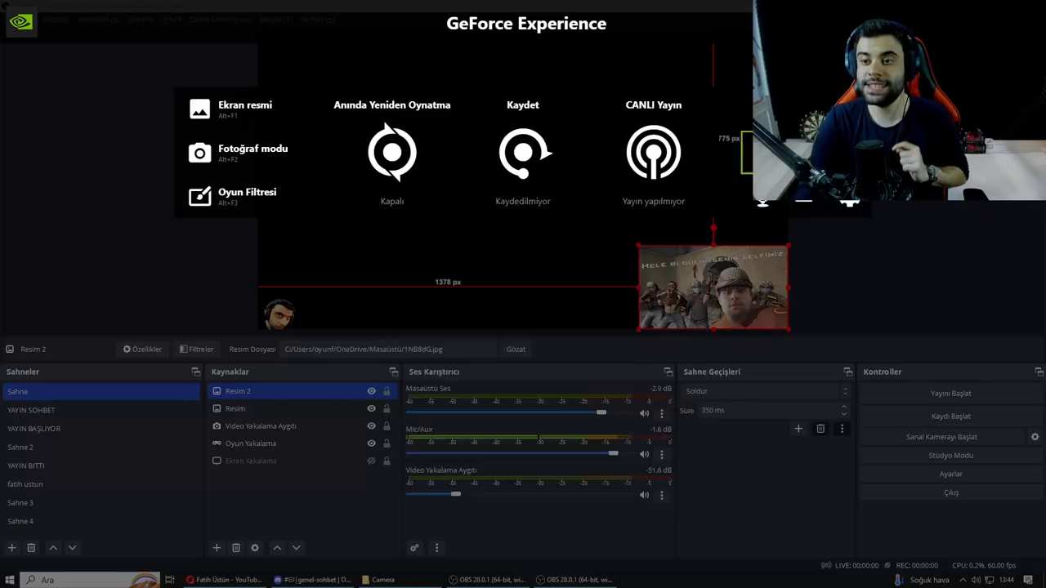
left_click(799, 214)
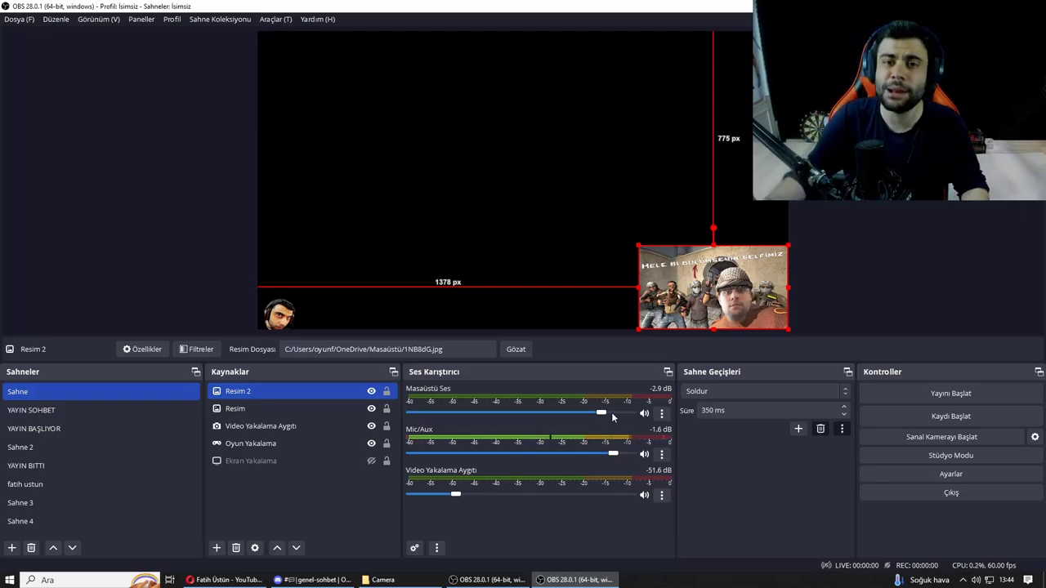
Set the bit rate in the GeForce Experience recording settings to 30 Mbps and close the overlay
key("alt+z")
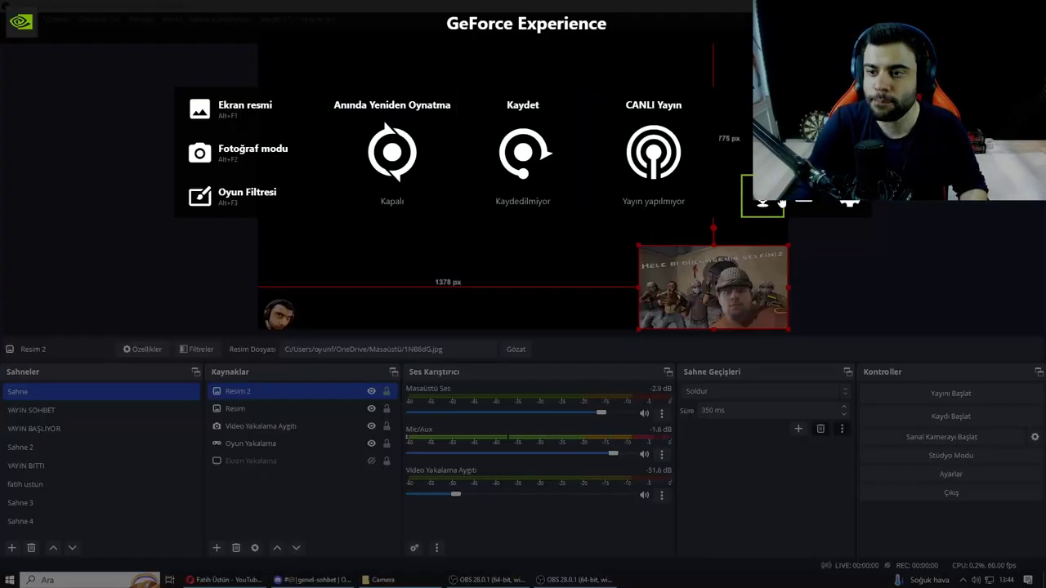
left_click(815, 209)
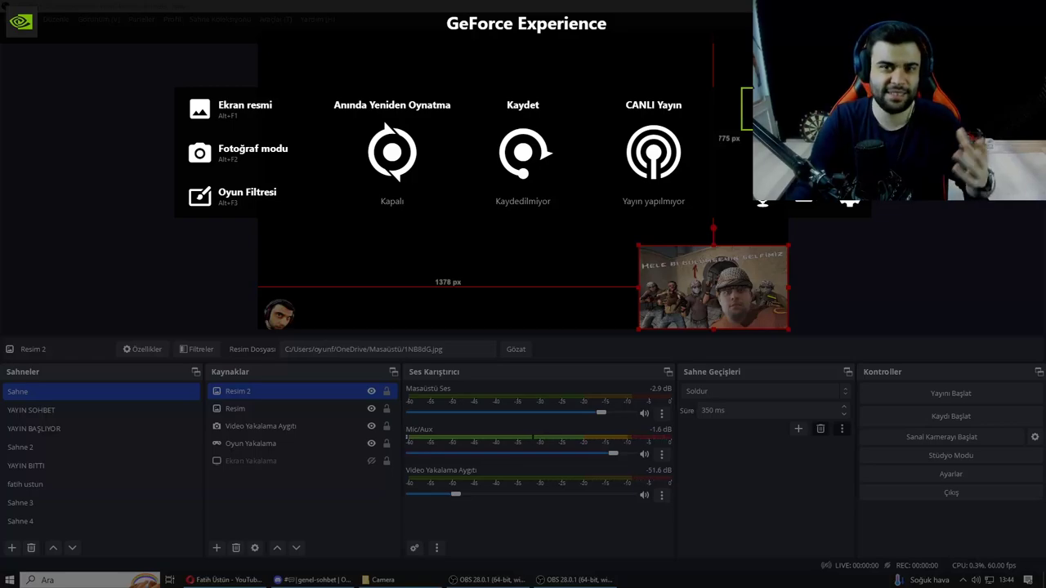
left_click(486, 157)
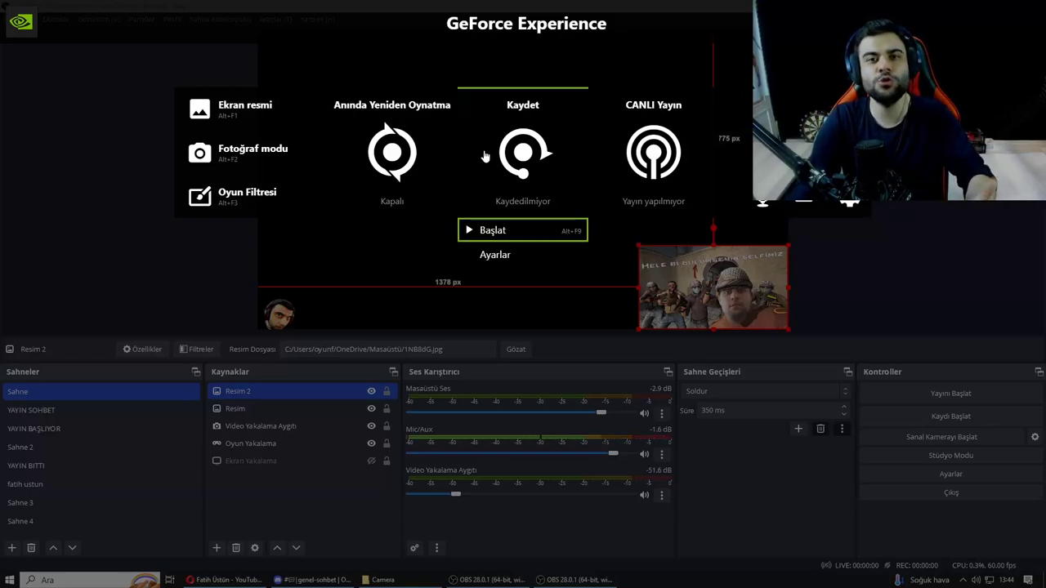
left_click(543, 258)
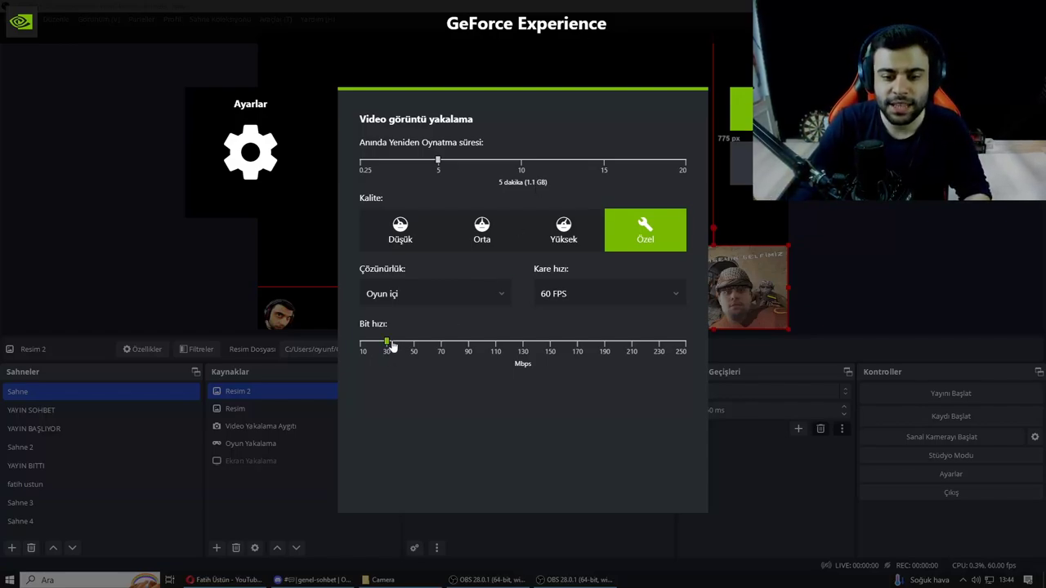
key("alt+z")
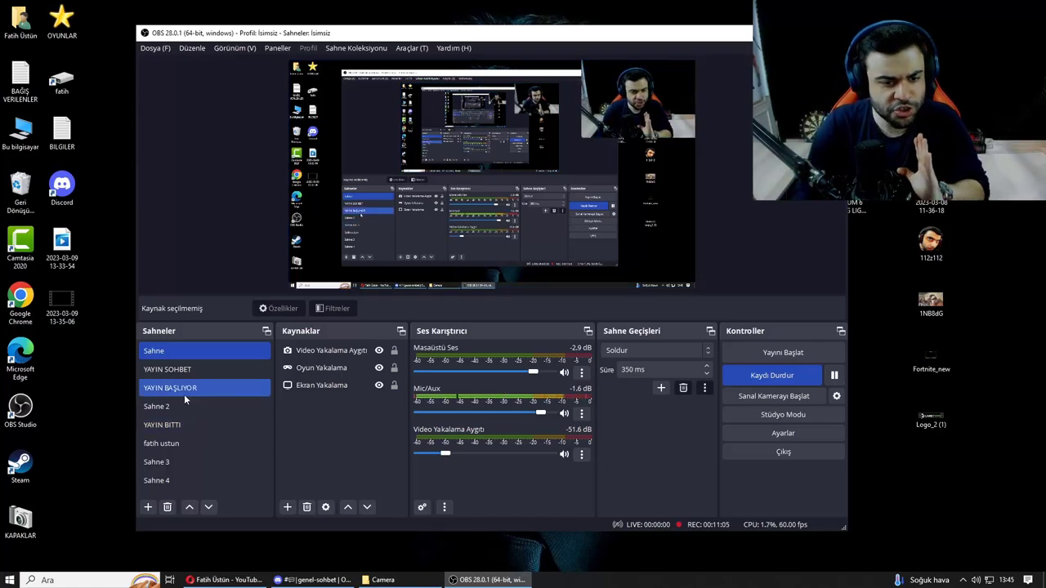
Go through the scene list, including YAYIN SOHBET and YAYIN BITTI, and return to the Sahne scene
left_click(183, 374)
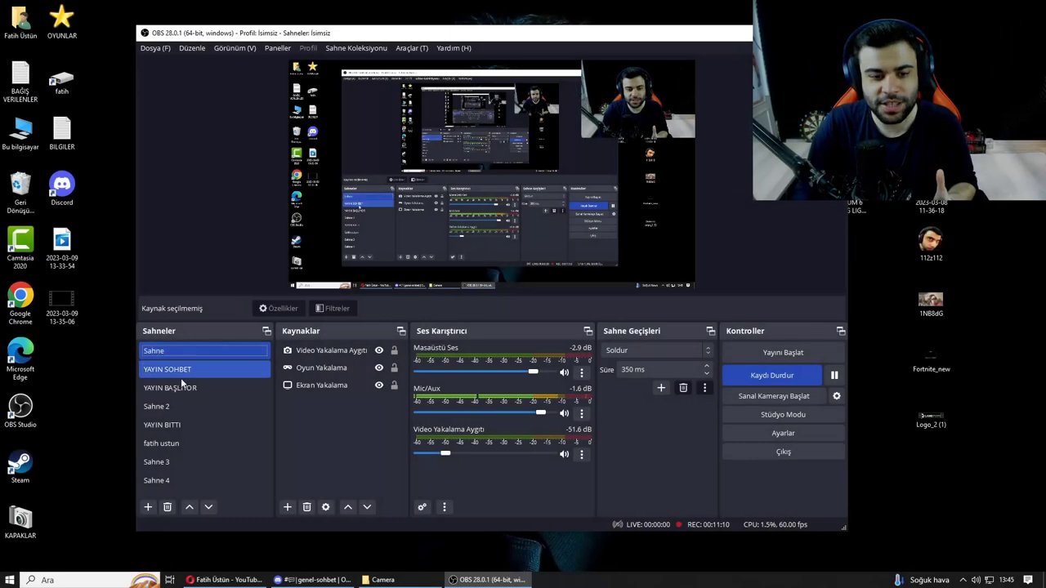
left_click(199, 423)
left_click(185, 352)
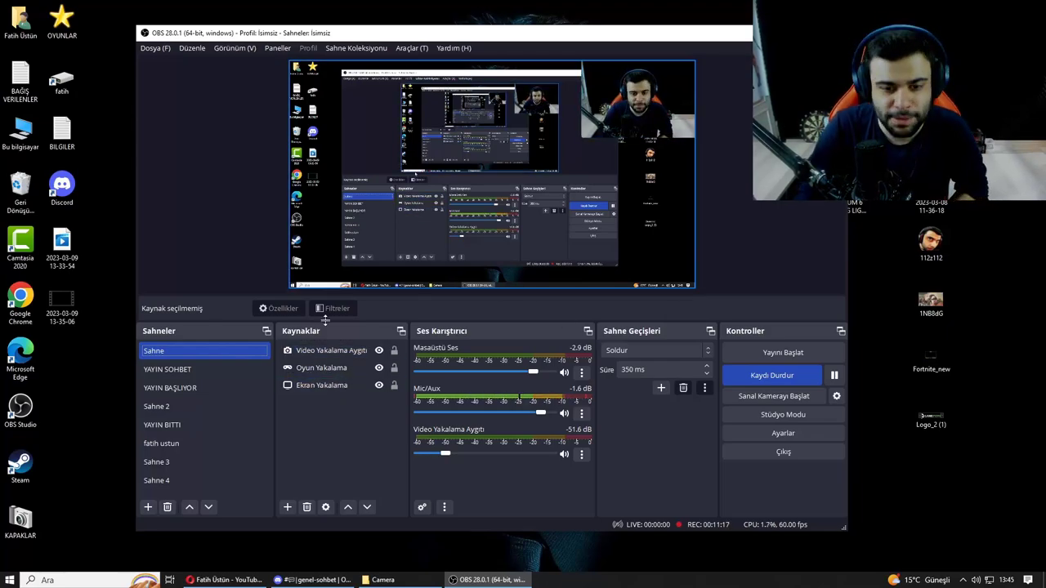
Add a Metin (GDI+) text source to the Sahne scene with the text "10 dakıka ara"
right_click(340, 425)
mouse_move(384, 431)
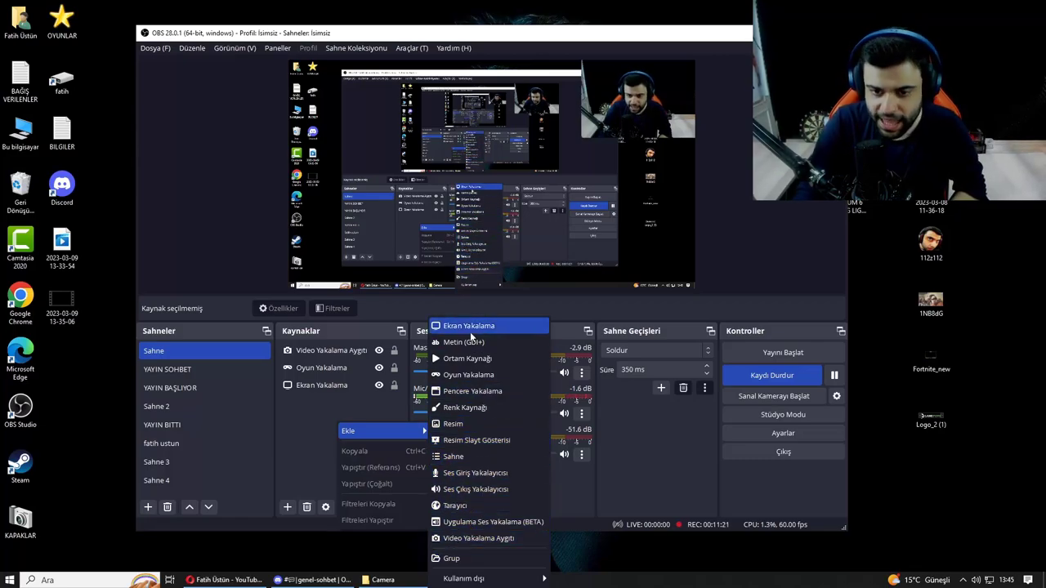
left_click(466, 341)
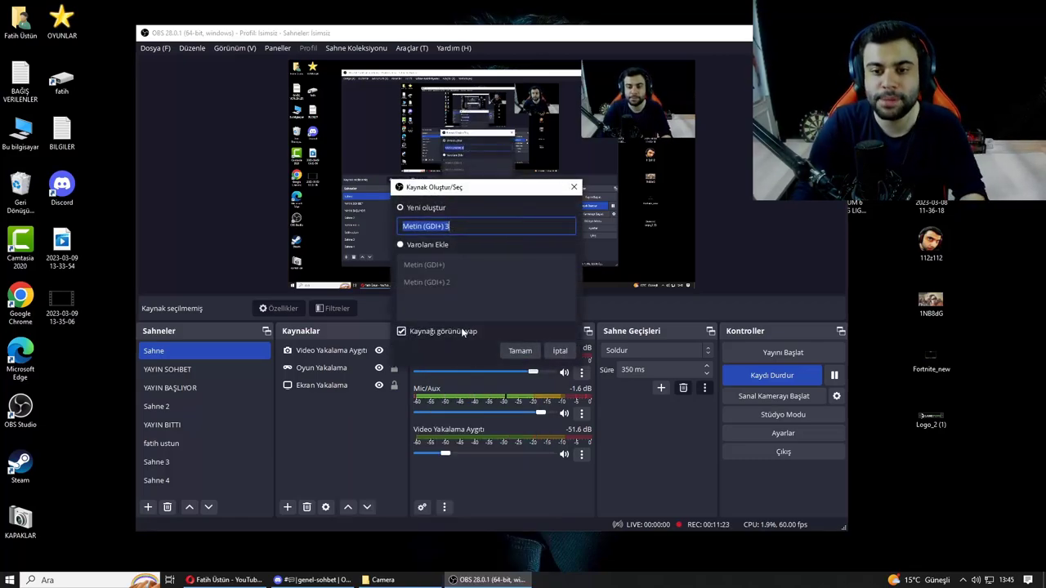
left_click(514, 350)
left_click(418, 325)
type("10 dakı")
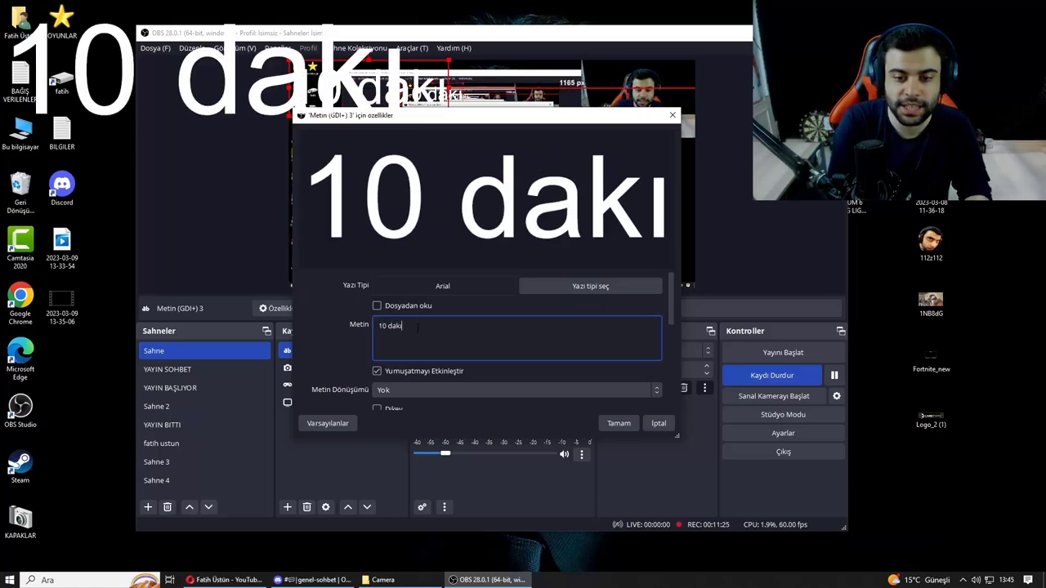
type("ka ara")
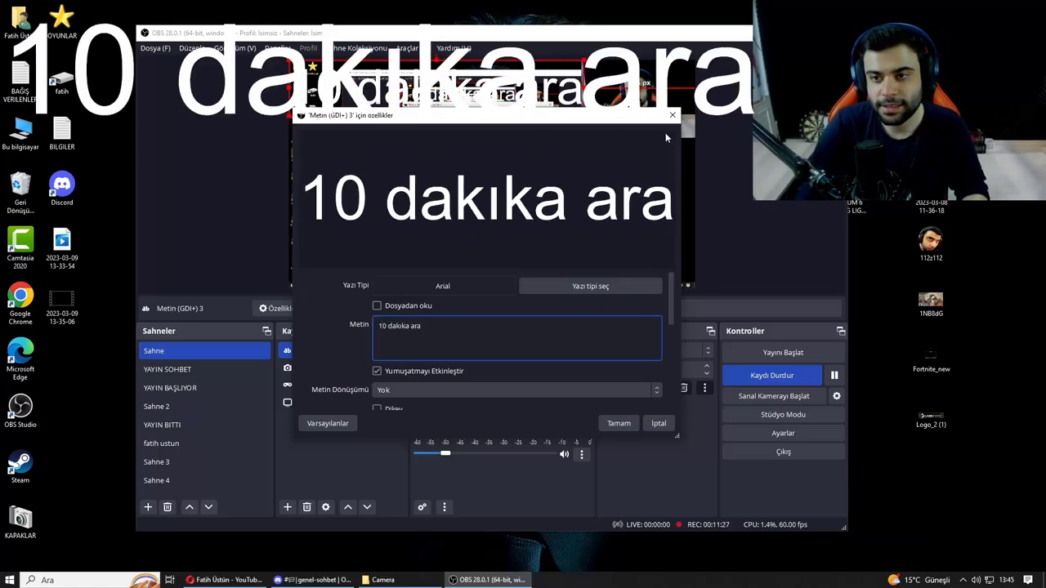
Close the text source's properties without saving and remove the source from the scene
left_click(671, 115)
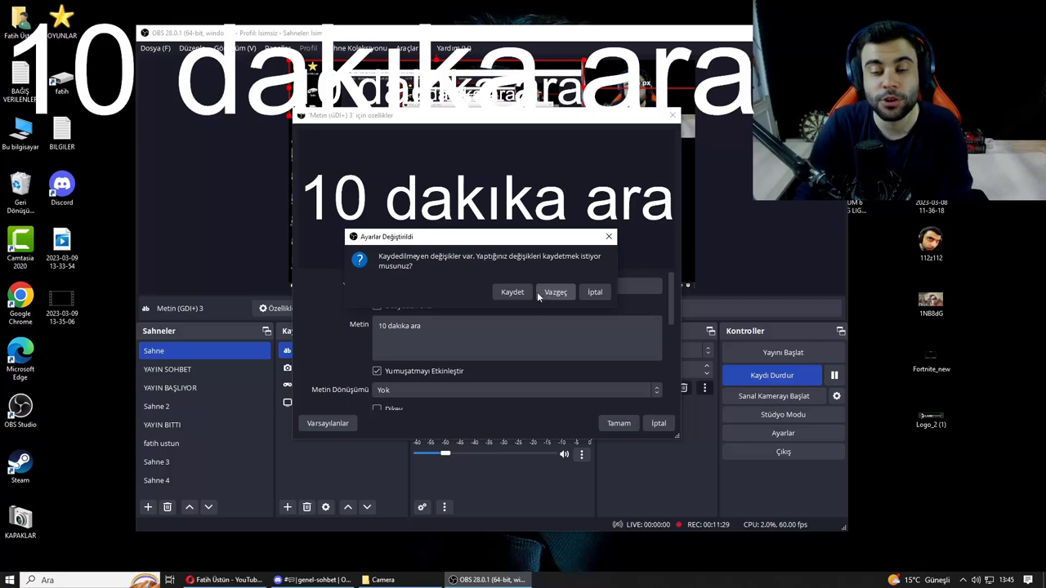
left_click(563, 291)
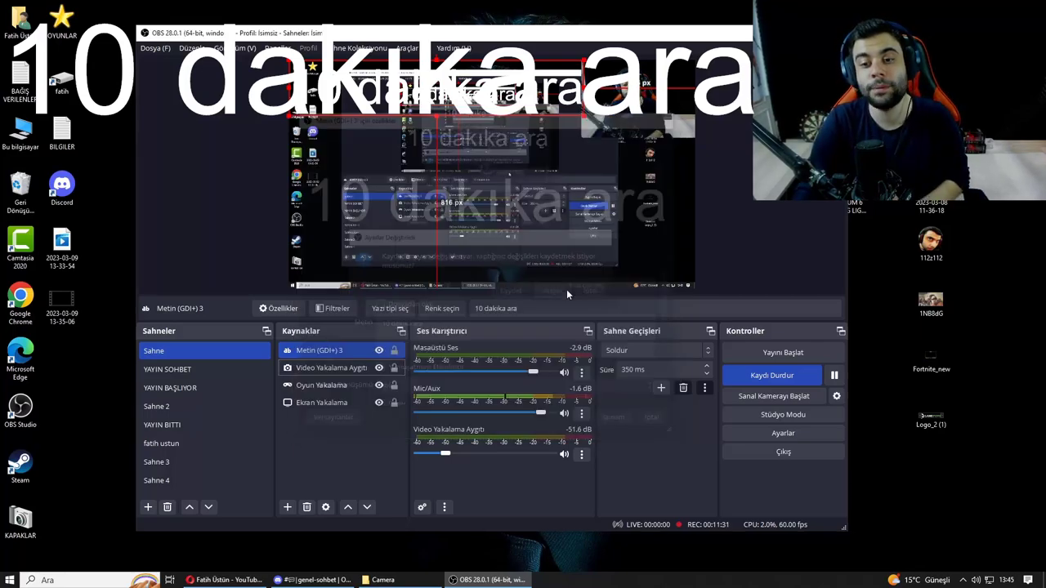
key("Delete")
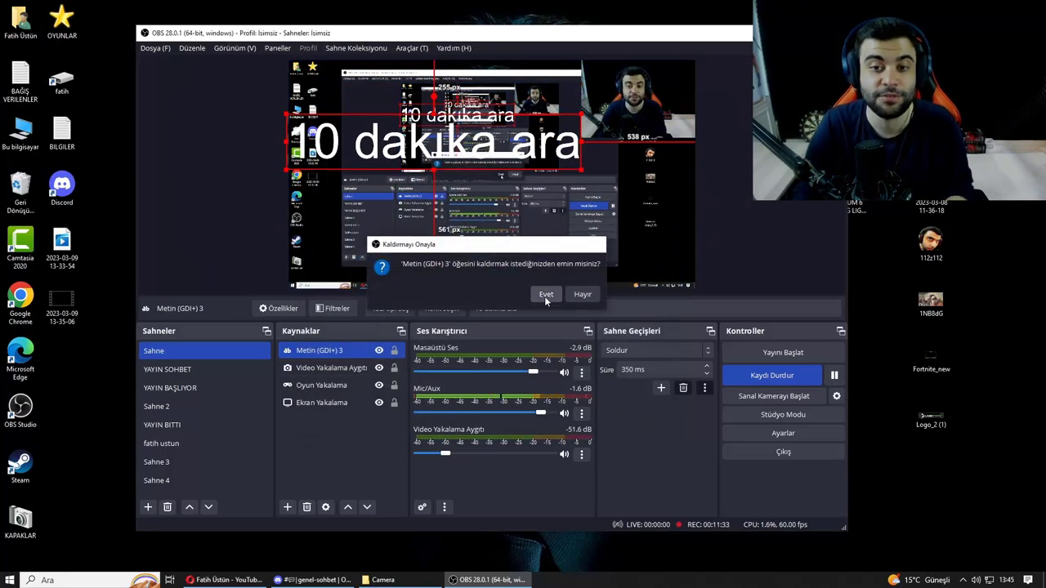
left_click(544, 296)
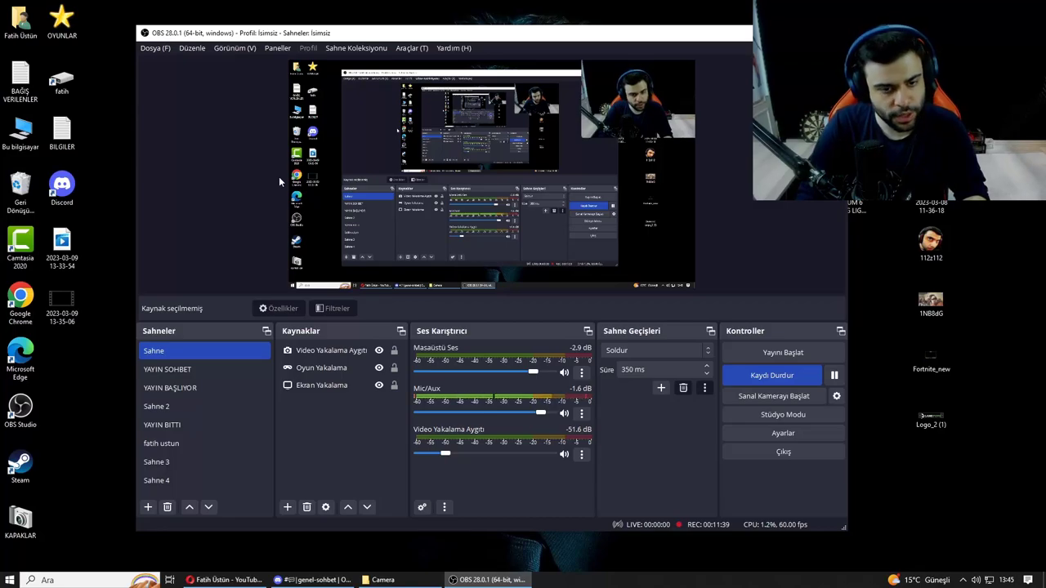
Hide the Ekran Yakalama source and make it visible again
left_click(372, 388)
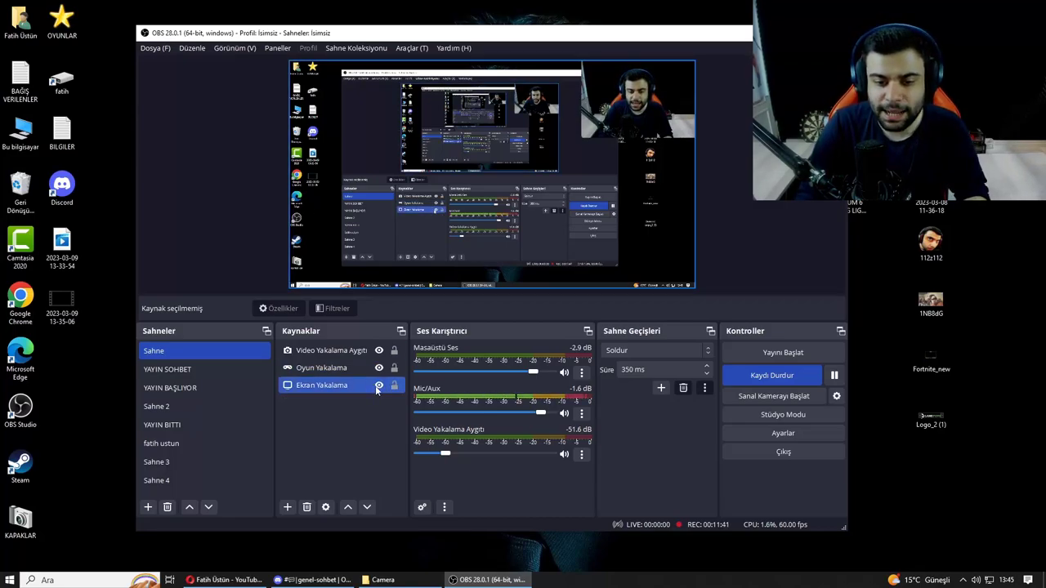
left_click(347, 368)
left_click(345, 349)
left_click(351, 384)
left_click(378, 385)
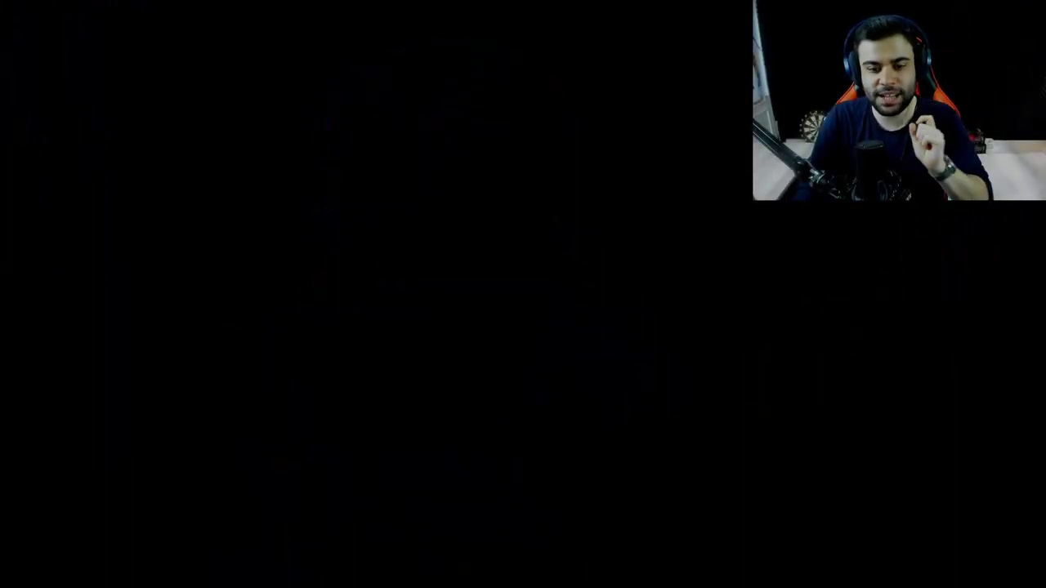
left_click(378, 385)
Open the Video Yakalama Aygıtı source's video configuration and examine its Video Proc Amp and Kamera Kumandası settings
left_click(331, 350)
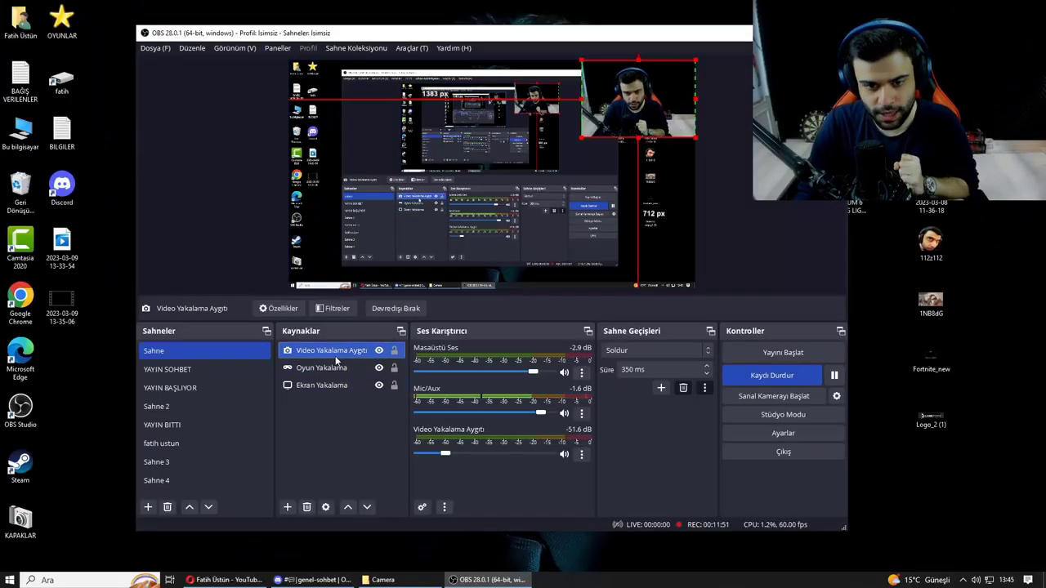
right_click(336, 351)
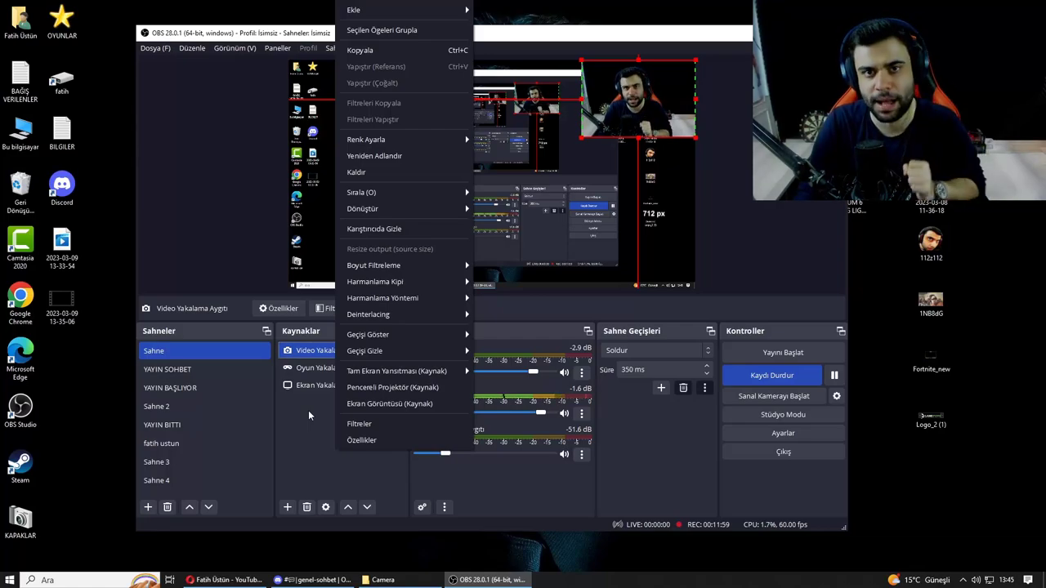
left_click(356, 441)
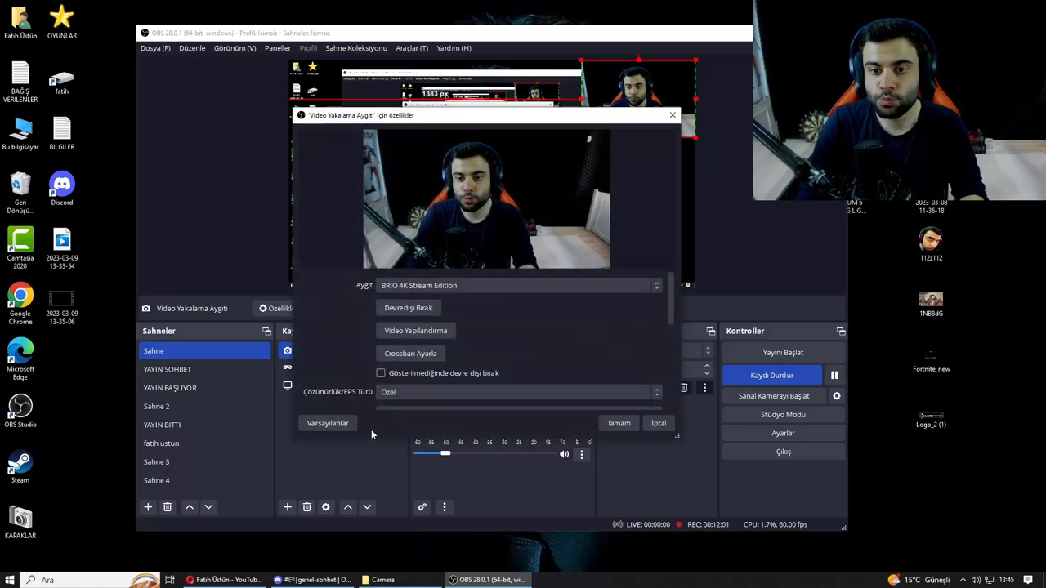
left_click(431, 328)
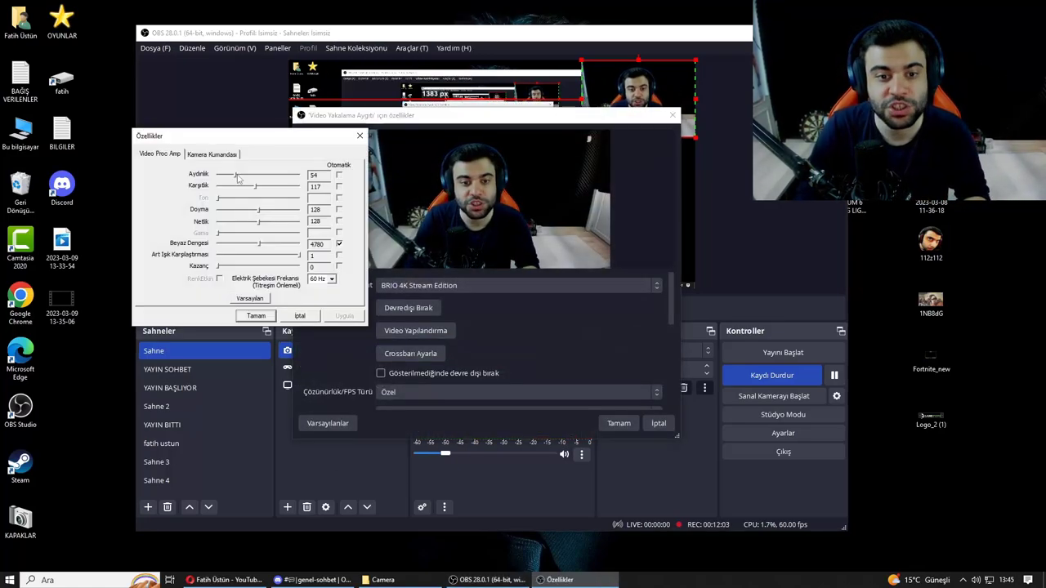
left_click_drag(236, 139, 196, 170)
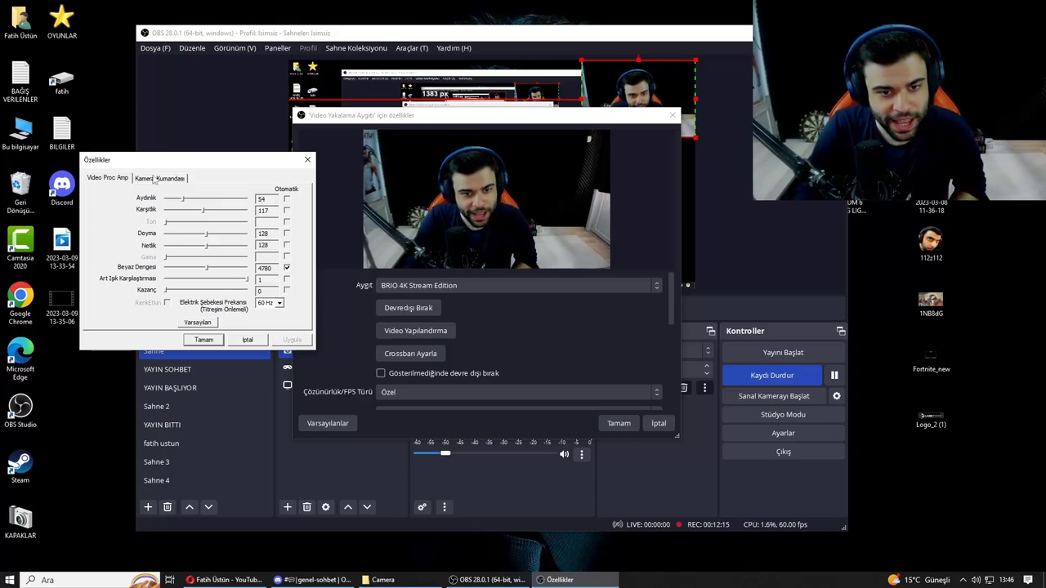
left_click(148, 179)
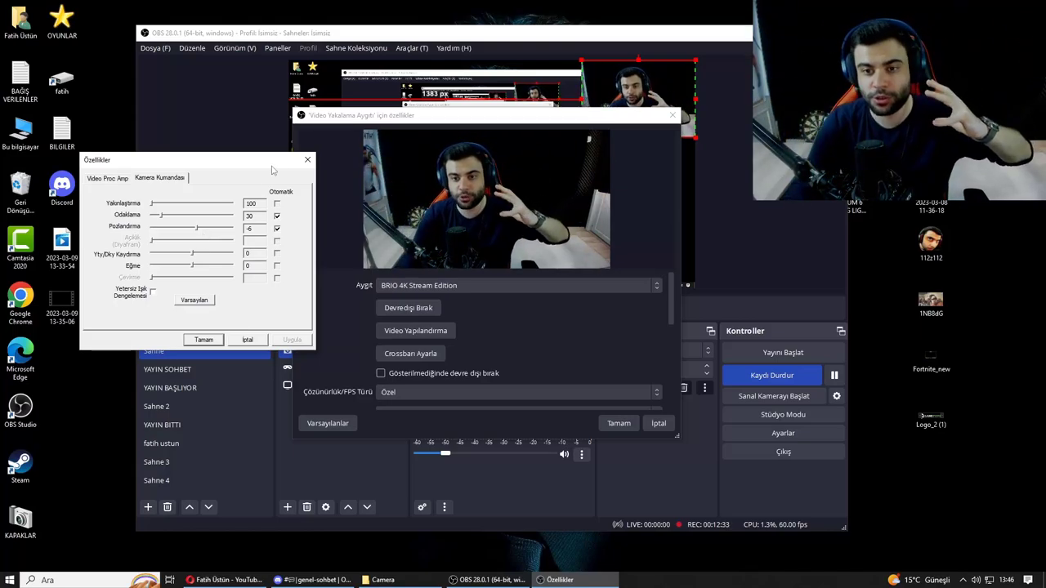
Compare the camera's Kamera Kumandası and Video Proc Amp settings again, cancel the configuration and close the source's properties
key("super+d")
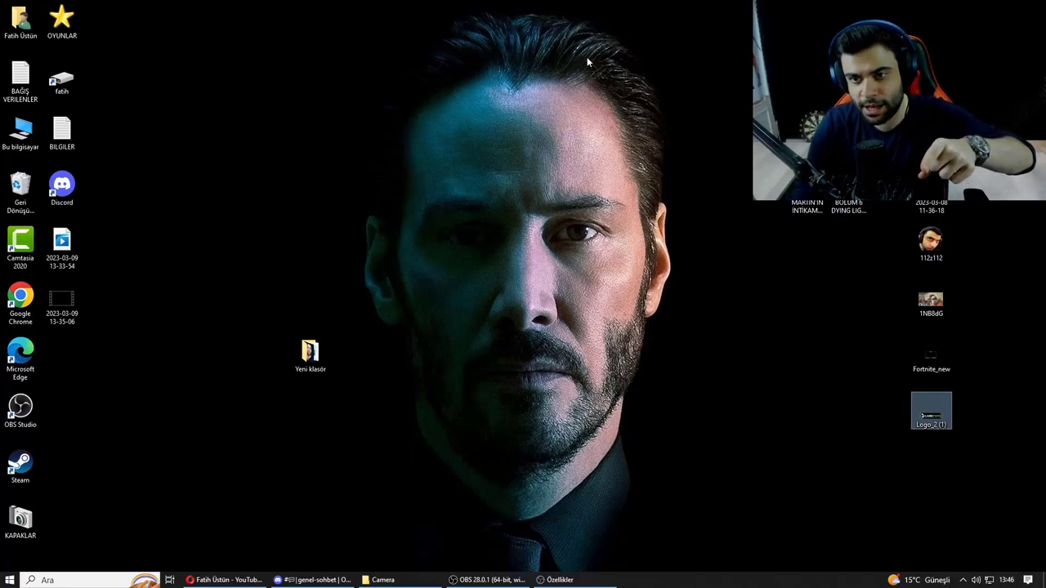
left_click(560, 579)
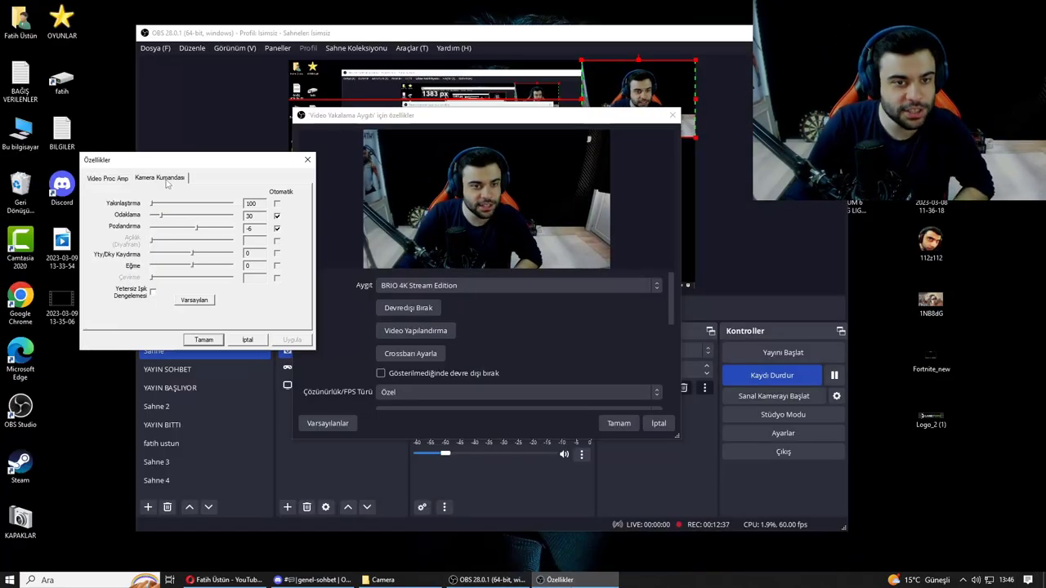
left_click(107, 179)
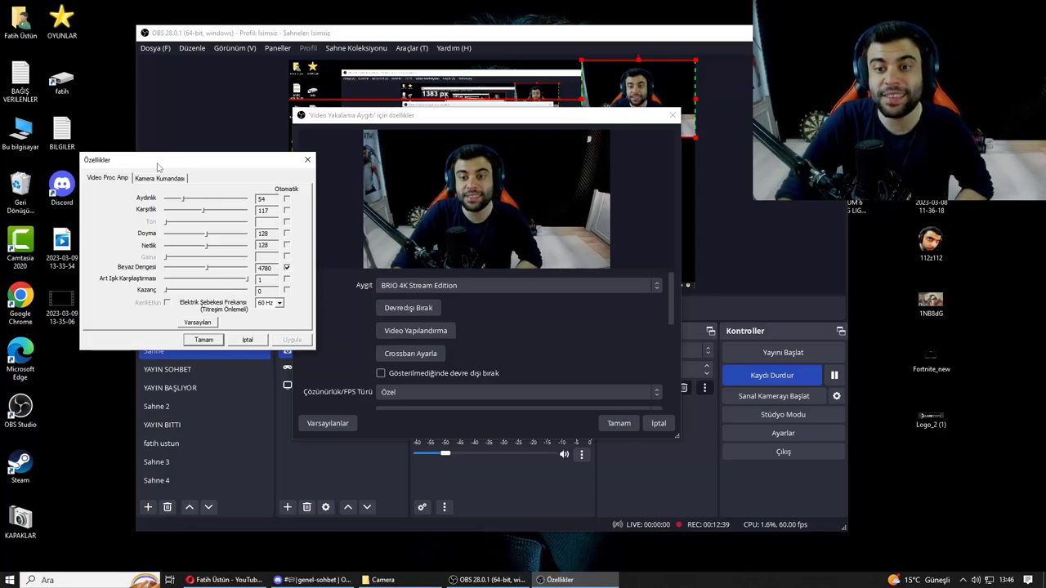
left_click(159, 179)
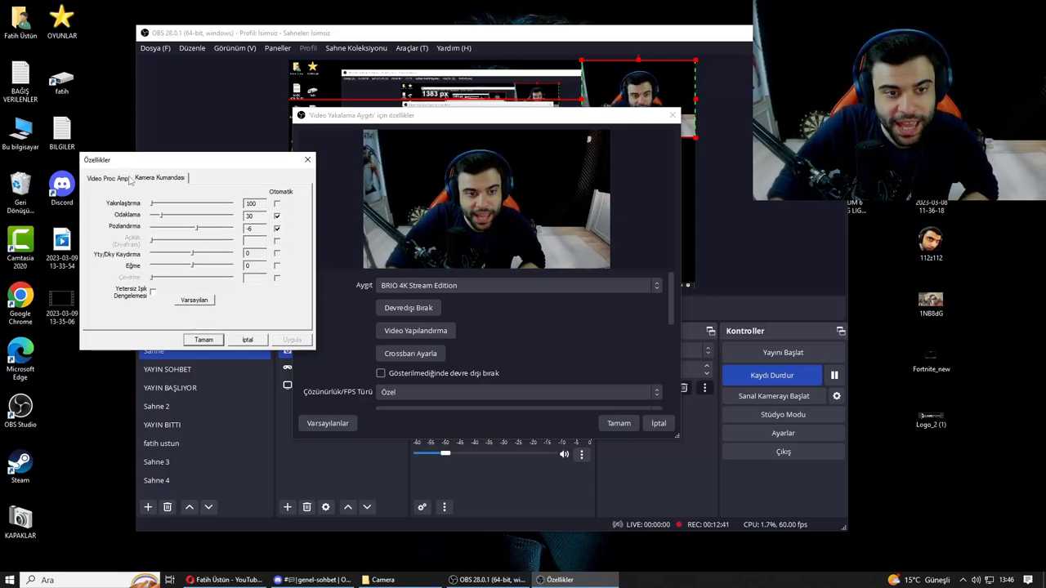
left_click(122, 179)
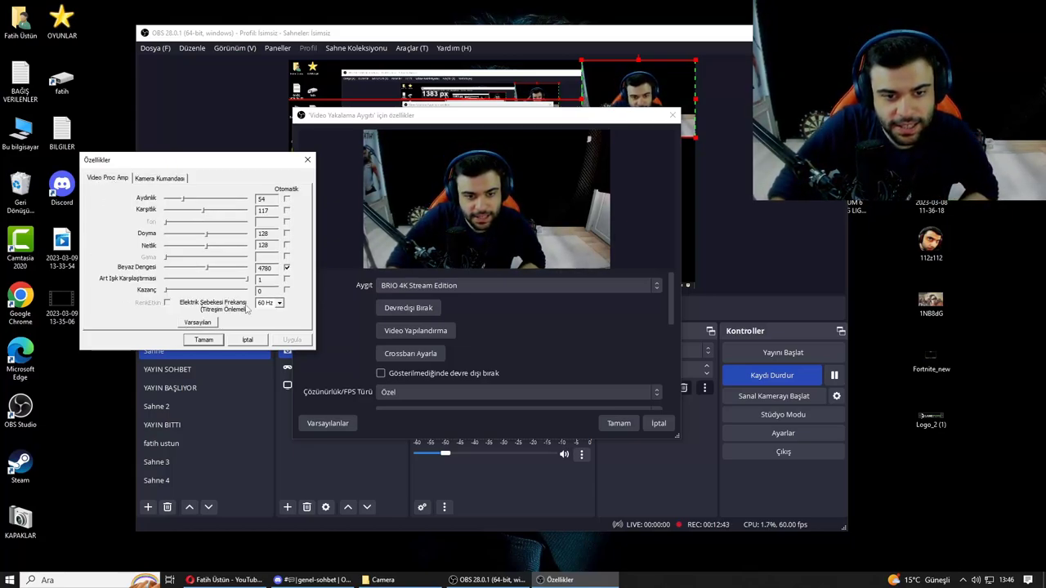
left_click(247, 339)
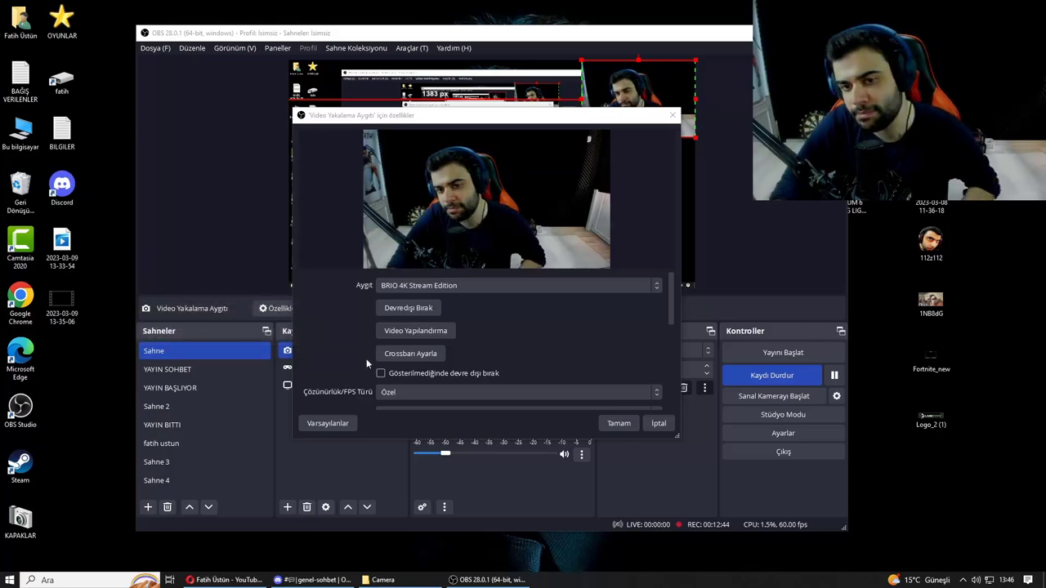
left_click(605, 424)
left_click(382, 398)
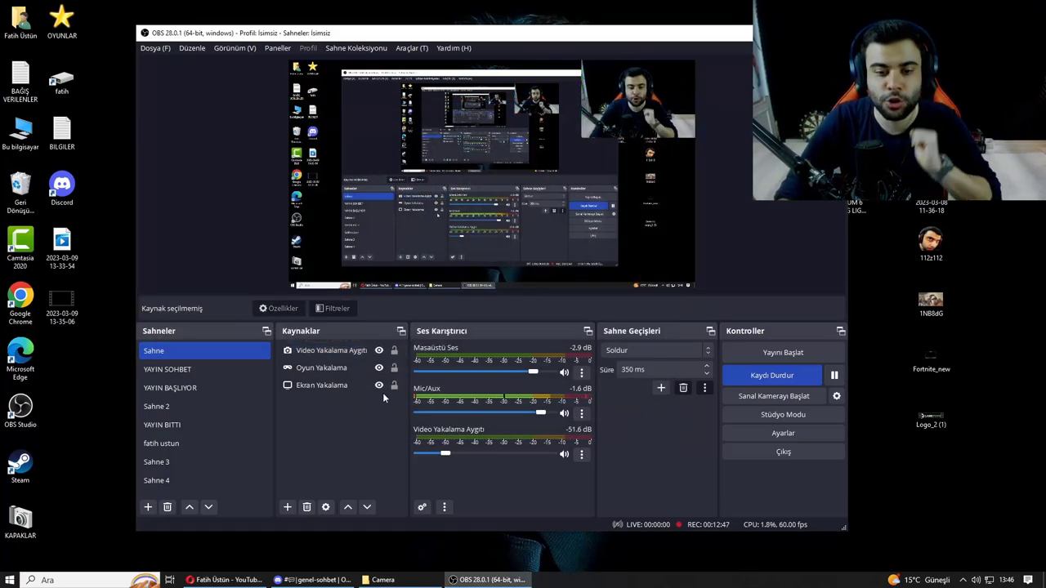
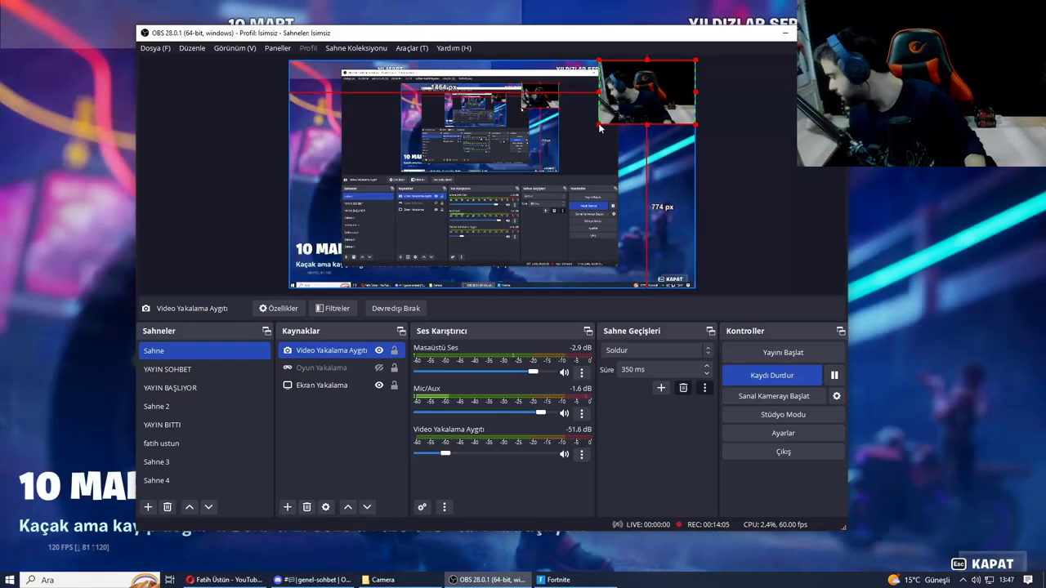
Place the camera image at the canvas's left edge above mid-height, and dismiss the 10 MART news screen in Fortnite
left_click_drag(645, 92, 352, 87)
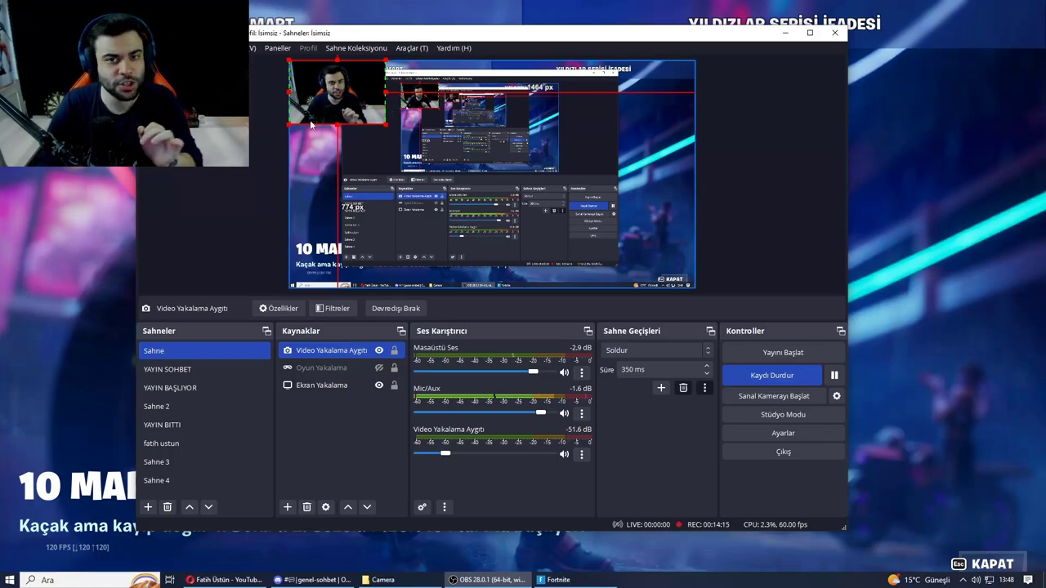
left_click_drag(370, 77, 333, 174)
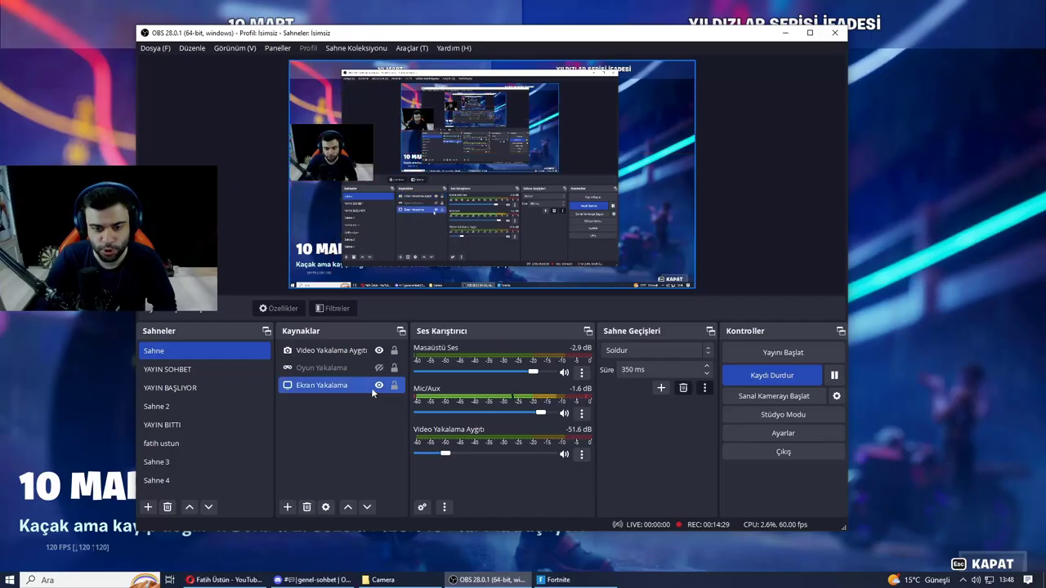
key("alt+Tab")
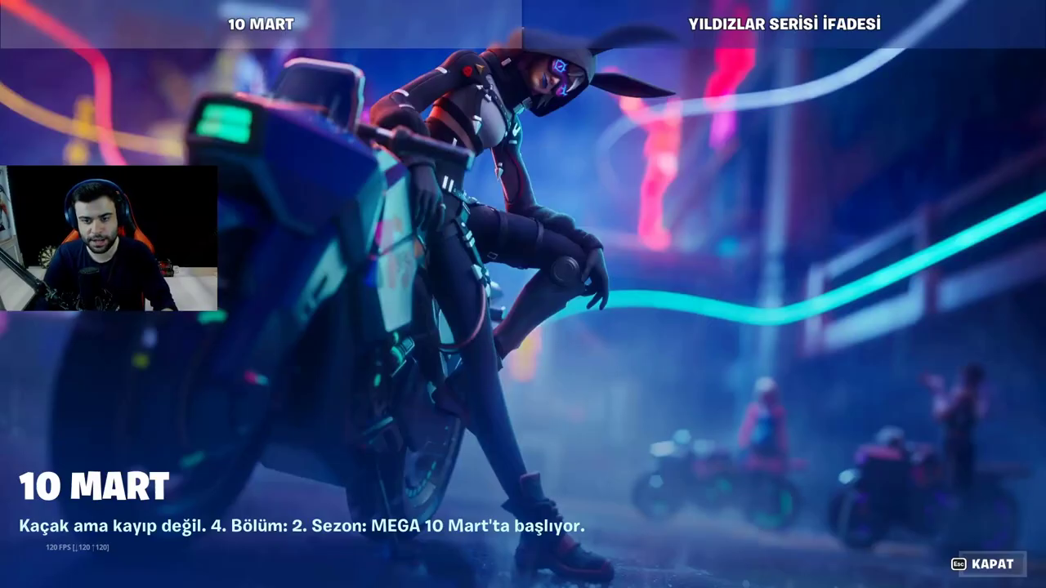
key("Escape")
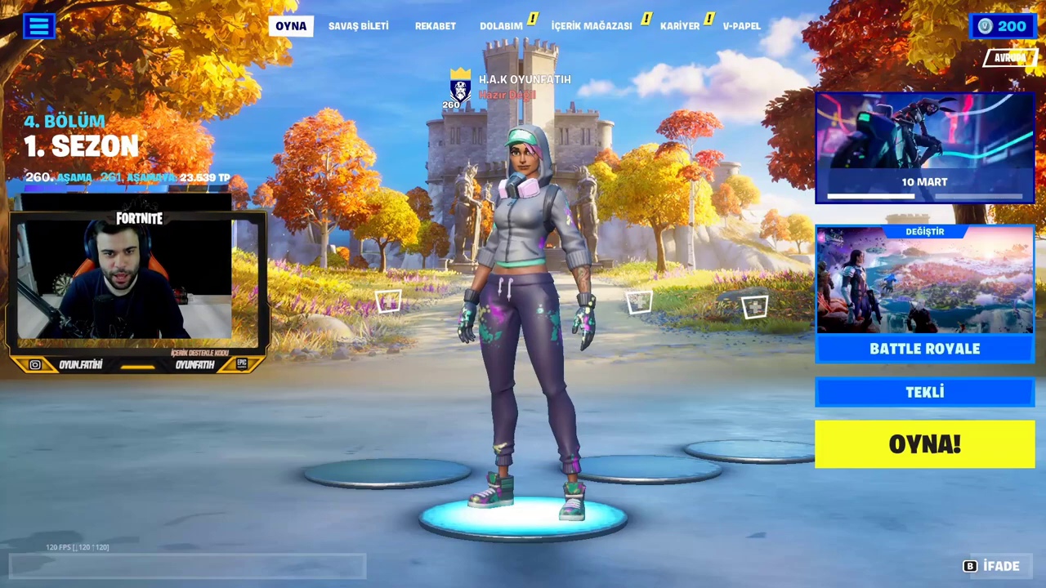
Return to OBS, move the framed camera against the canvas's left edge, and extend the camera image's sides to fill the Fortnite frame
key("alt+Tab")
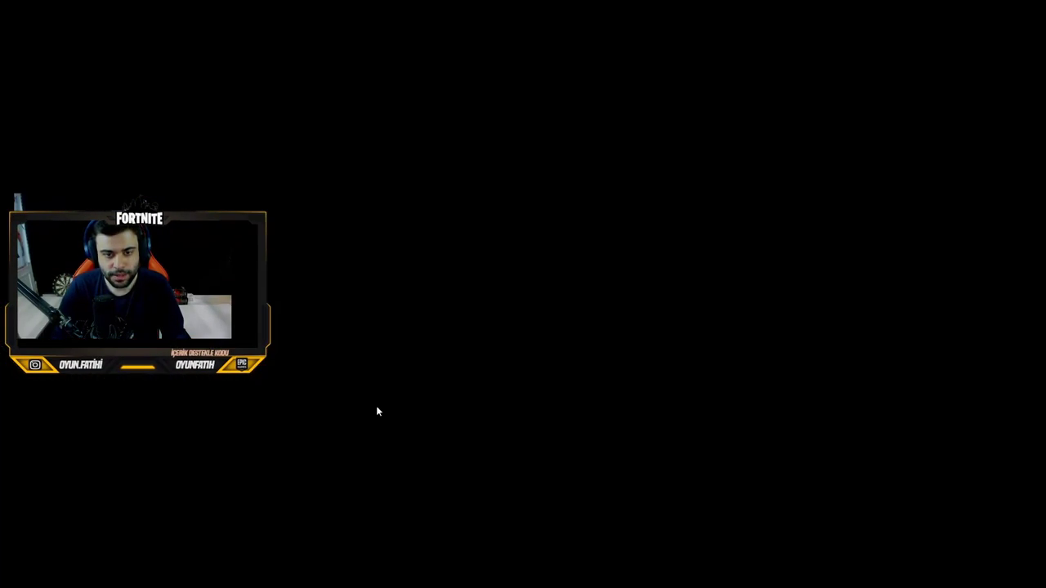
left_click_drag(340, 195, 373, 190)
left_click(340, 164)
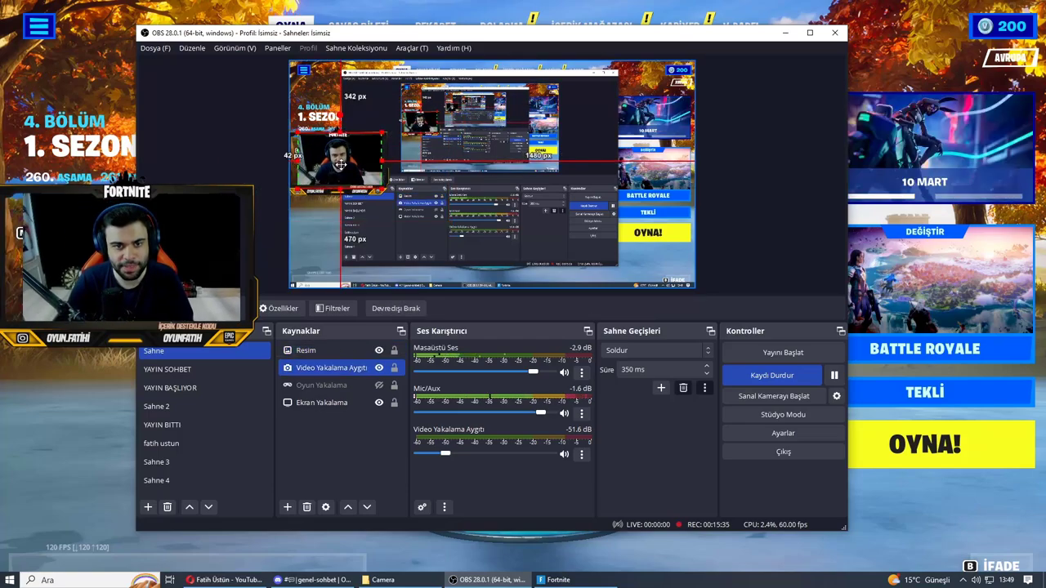
left_click_drag(302, 169, 290, 166)
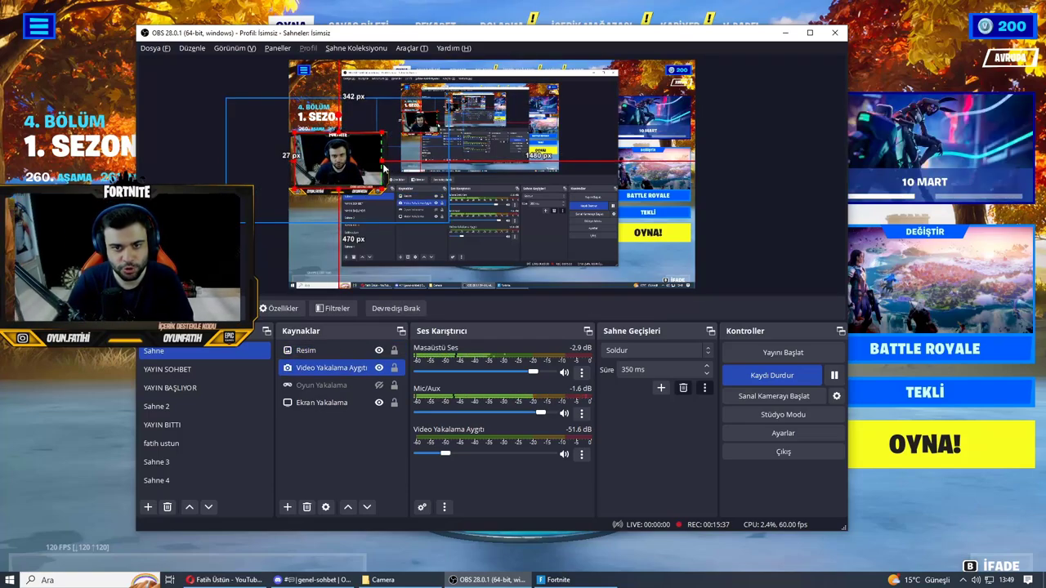
left_click_drag(383, 167, 383, 160)
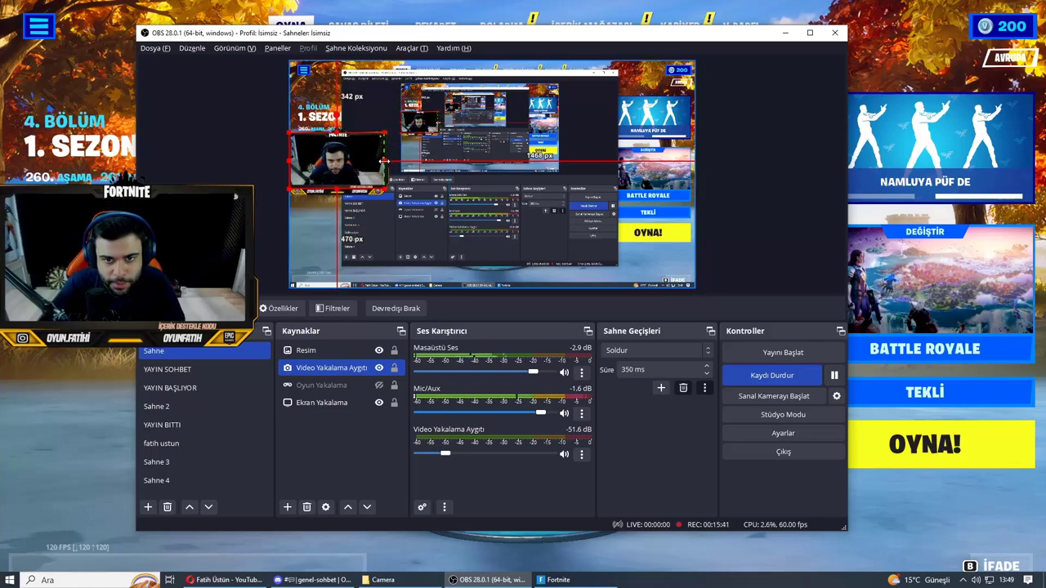
left_click_drag(292, 157, 291, 156)
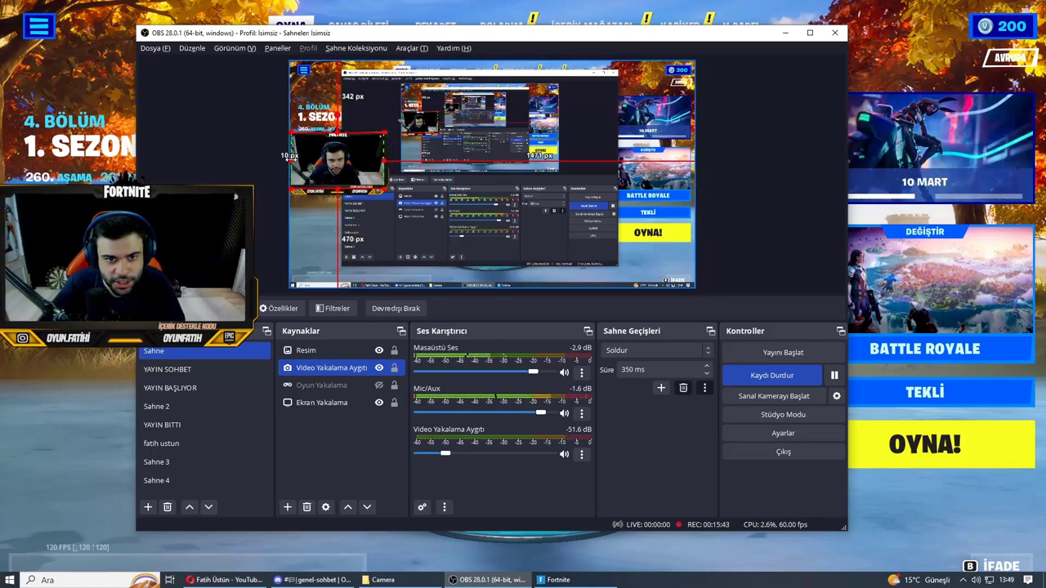
left_click(291, 156)
Switch between OBS and Fortnite to check how the framed camera overlay looks over the game lobby
left_click(370, 391)
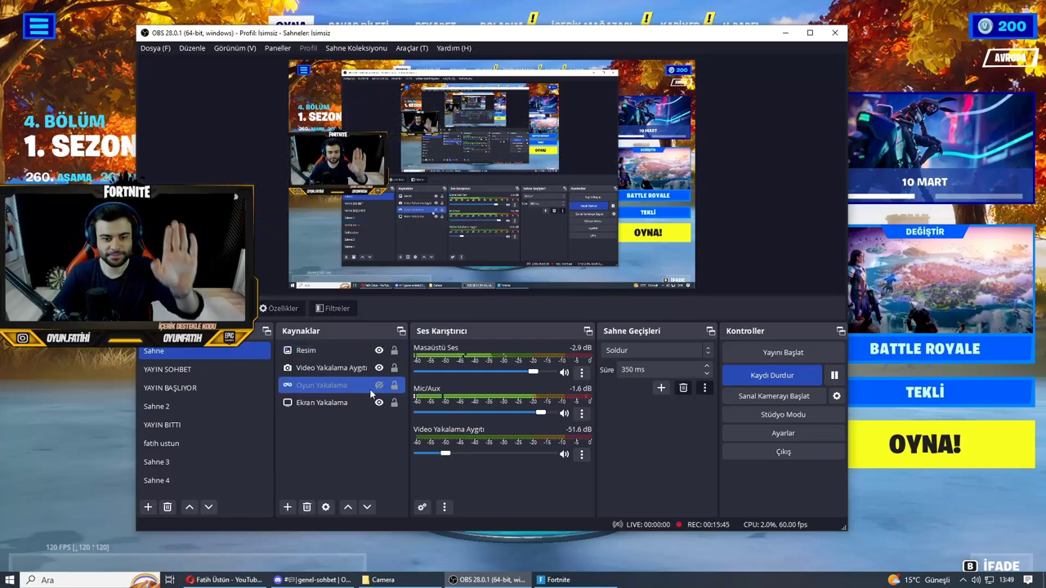
left_click(370, 402)
key("alt+Tab")
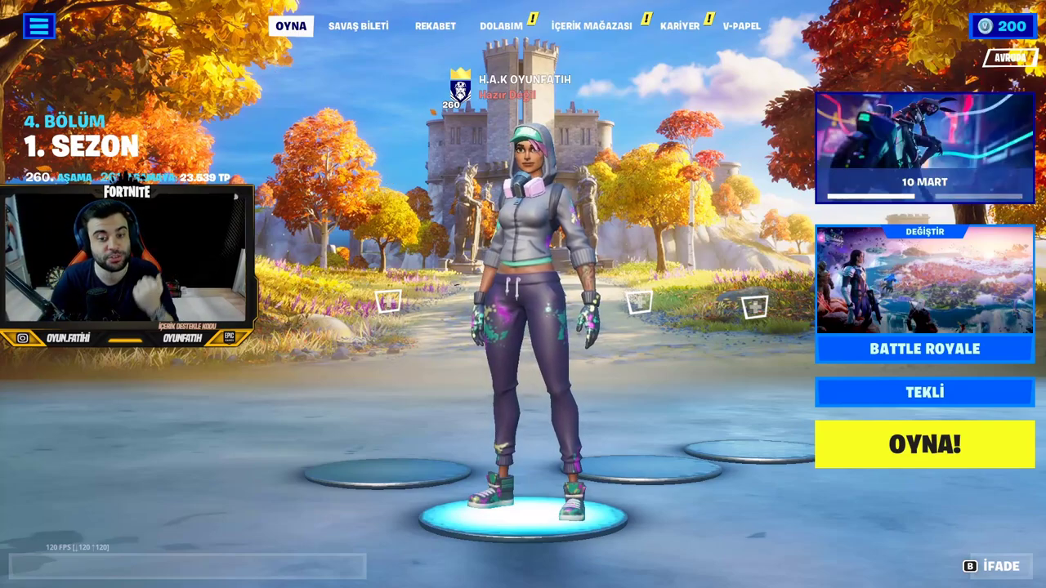
key("alt+Tab")
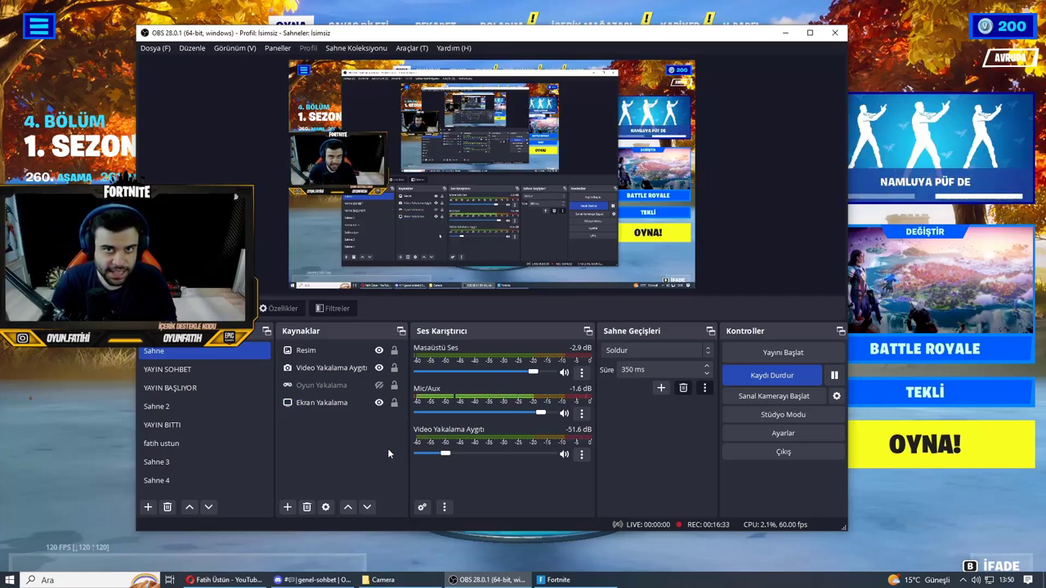
key("alt+Tab")
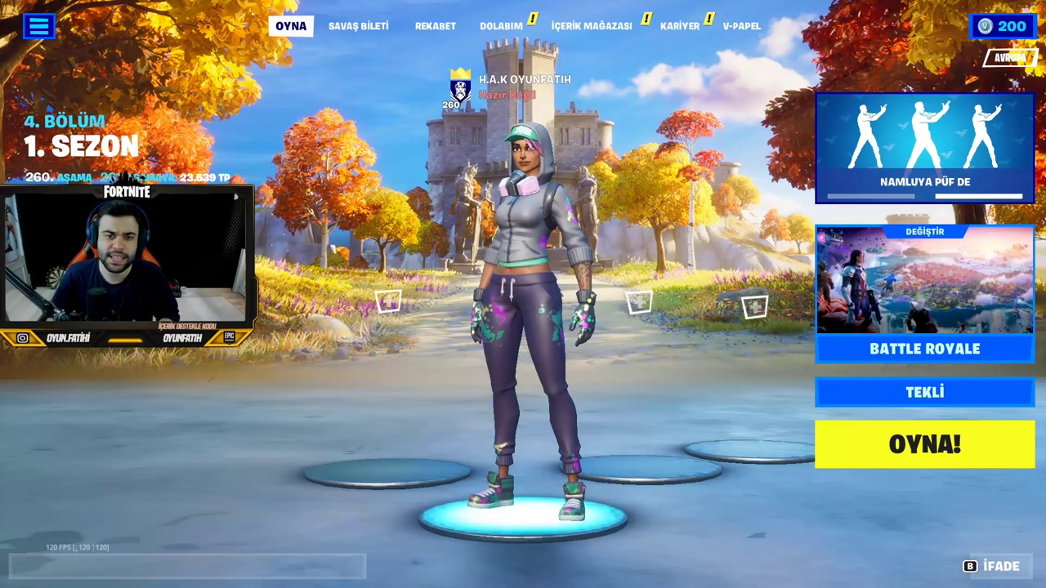